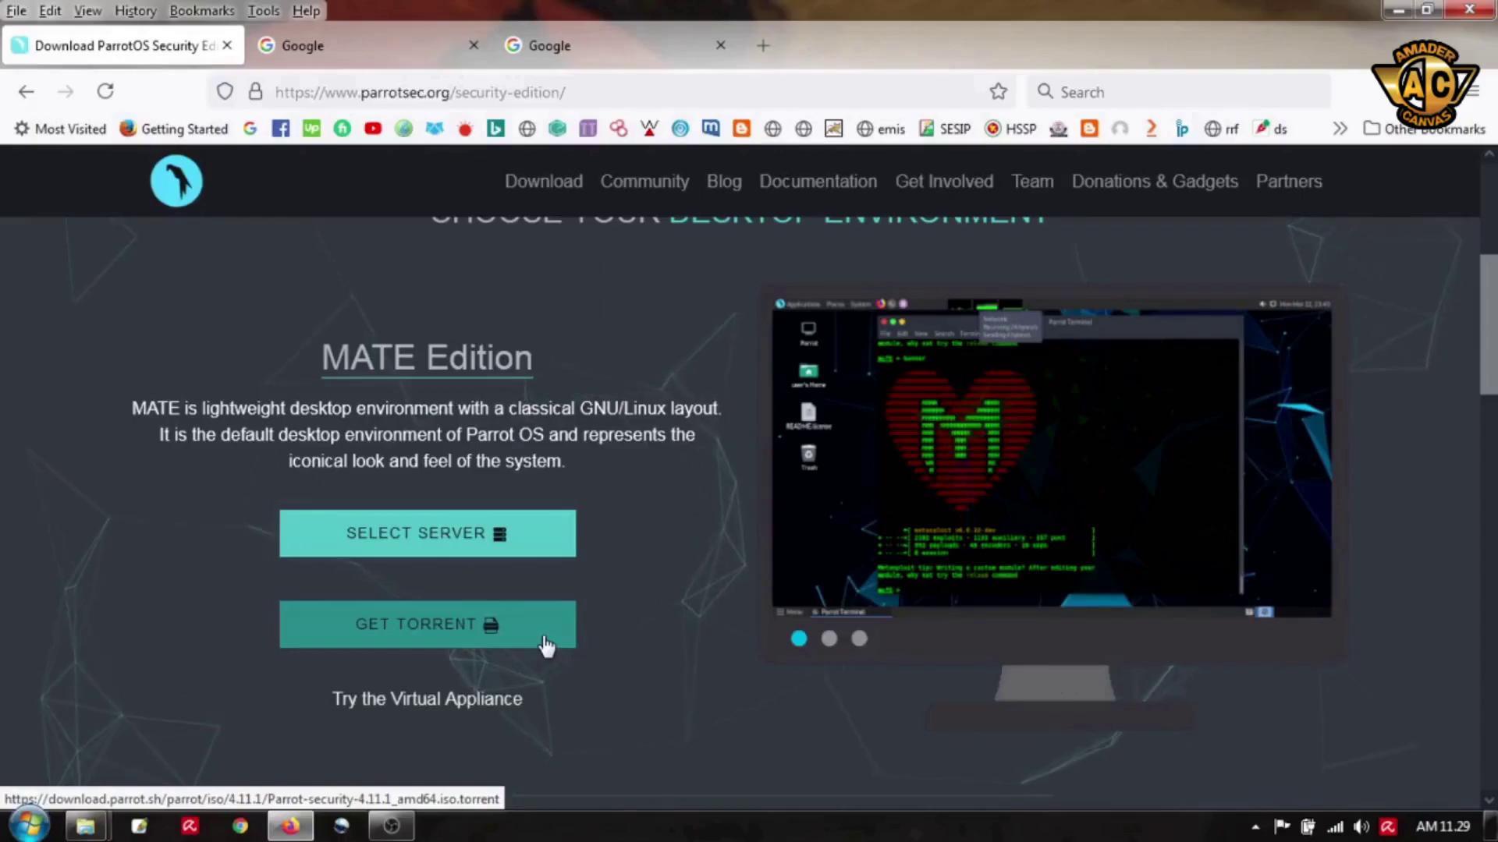
Search Google for "utorrent download" in the second browser tab
{"action": "left_click", "coordinate": [370, 39]}
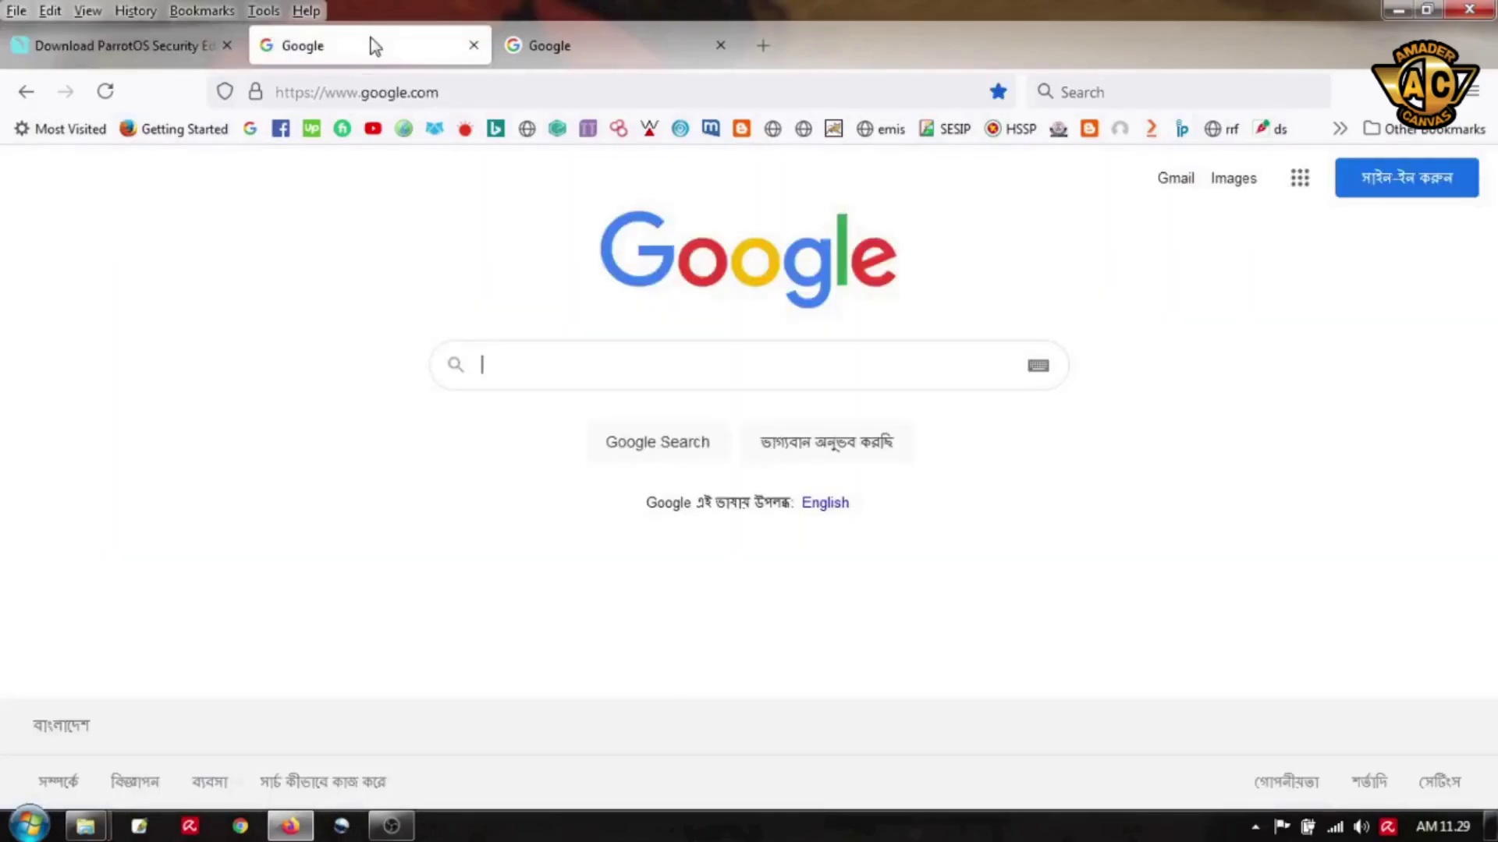
{"action": "left_click", "coordinate": [521, 369]}
{"action": "type", "text": "t"}
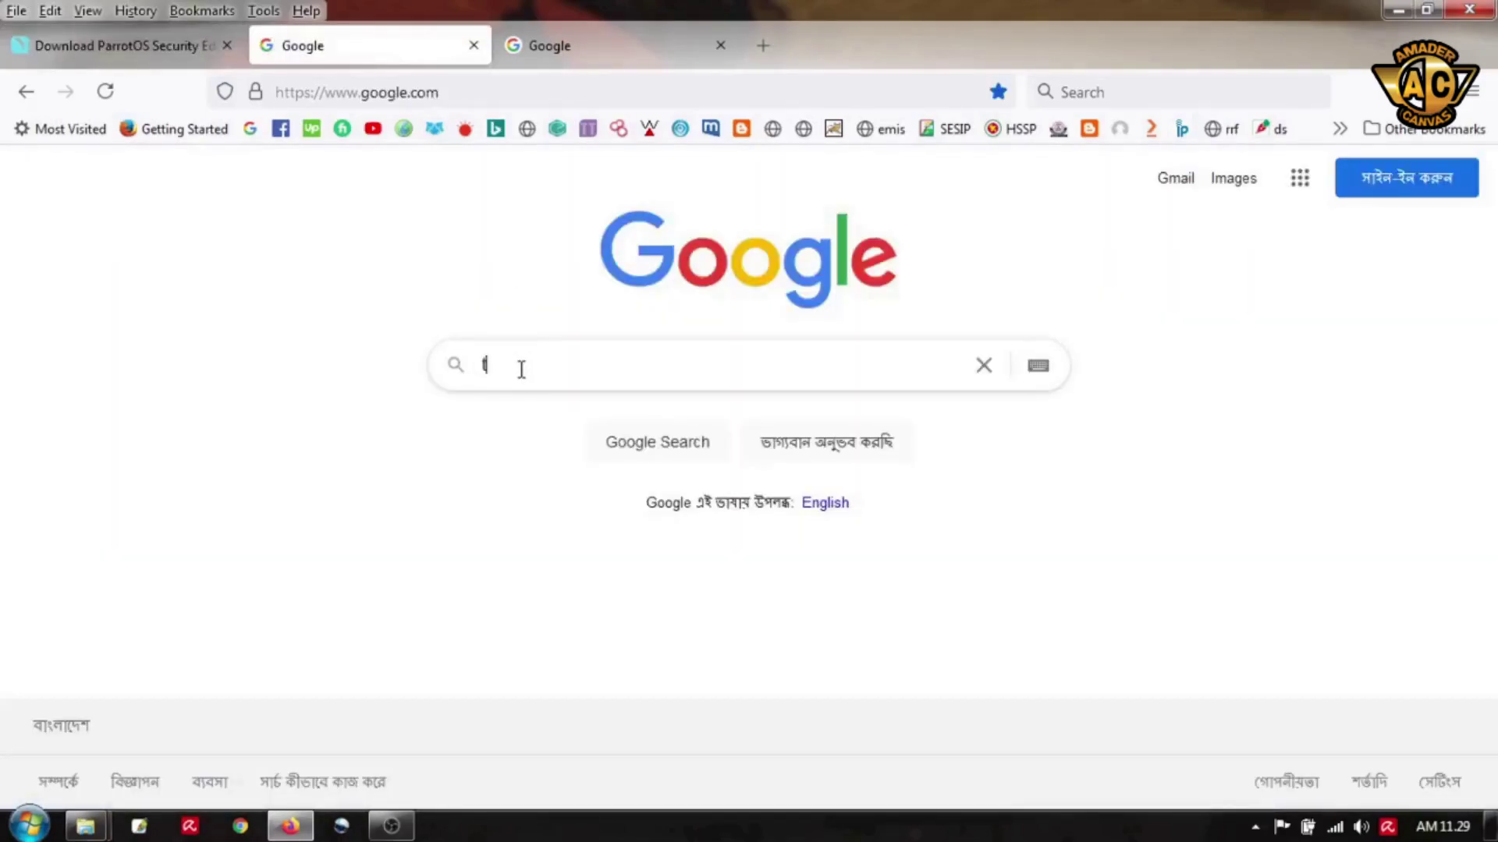
{"action": "type", "text": "orre"}
{"action": "left_click", "coordinate": [564, 575]}
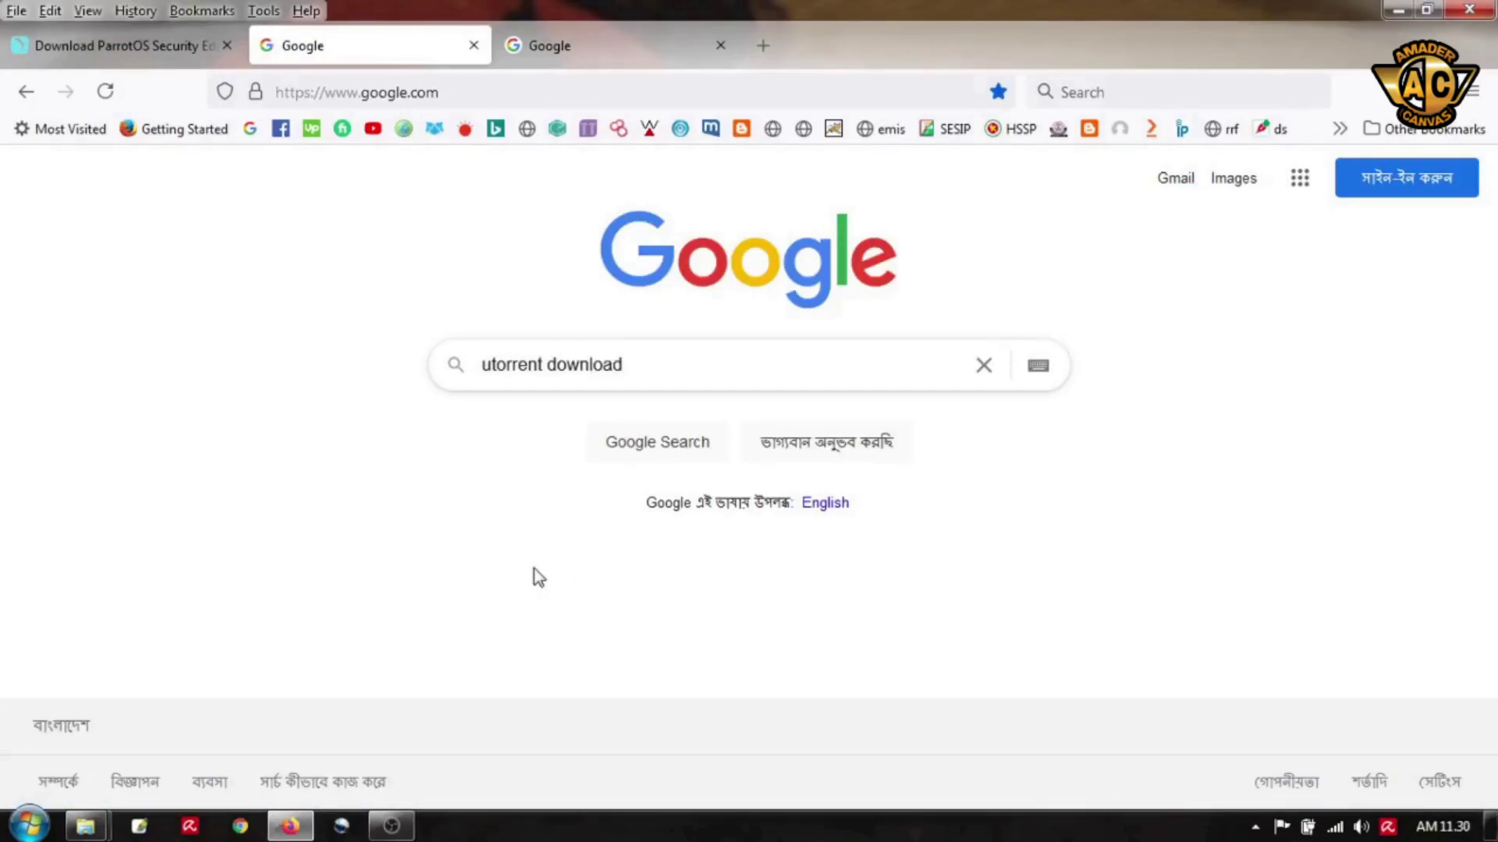
{"action": "left_click", "coordinate": [727, 441]}
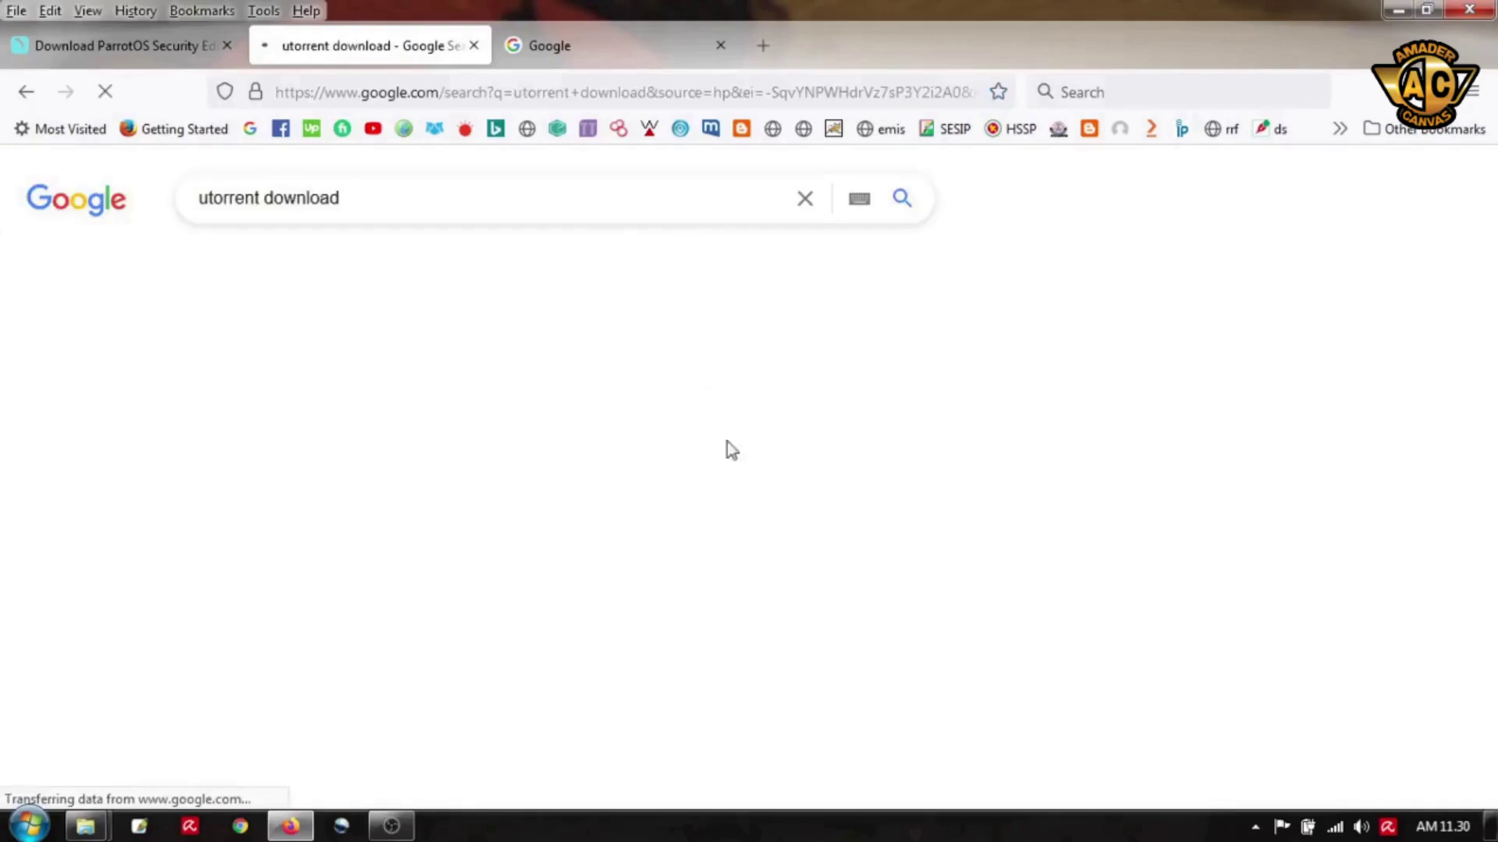
Download the free Windows version from the µTorrent site, save uTorrent.exe and select it in the Downloads folder
{"action": "left_click", "coordinate": [335, 392]}
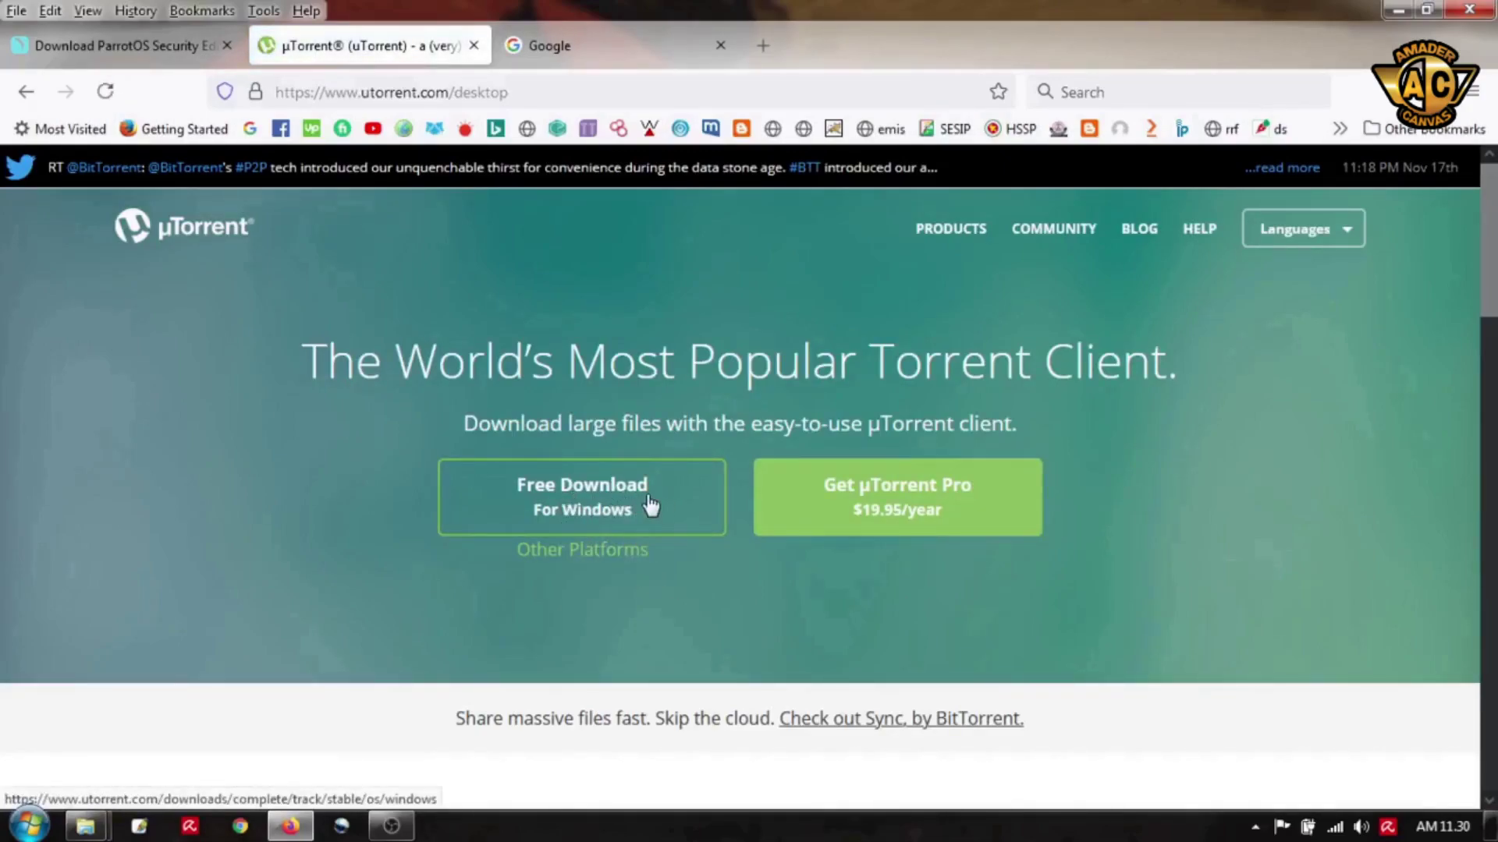
{"action": "left_click", "coordinate": [612, 509]}
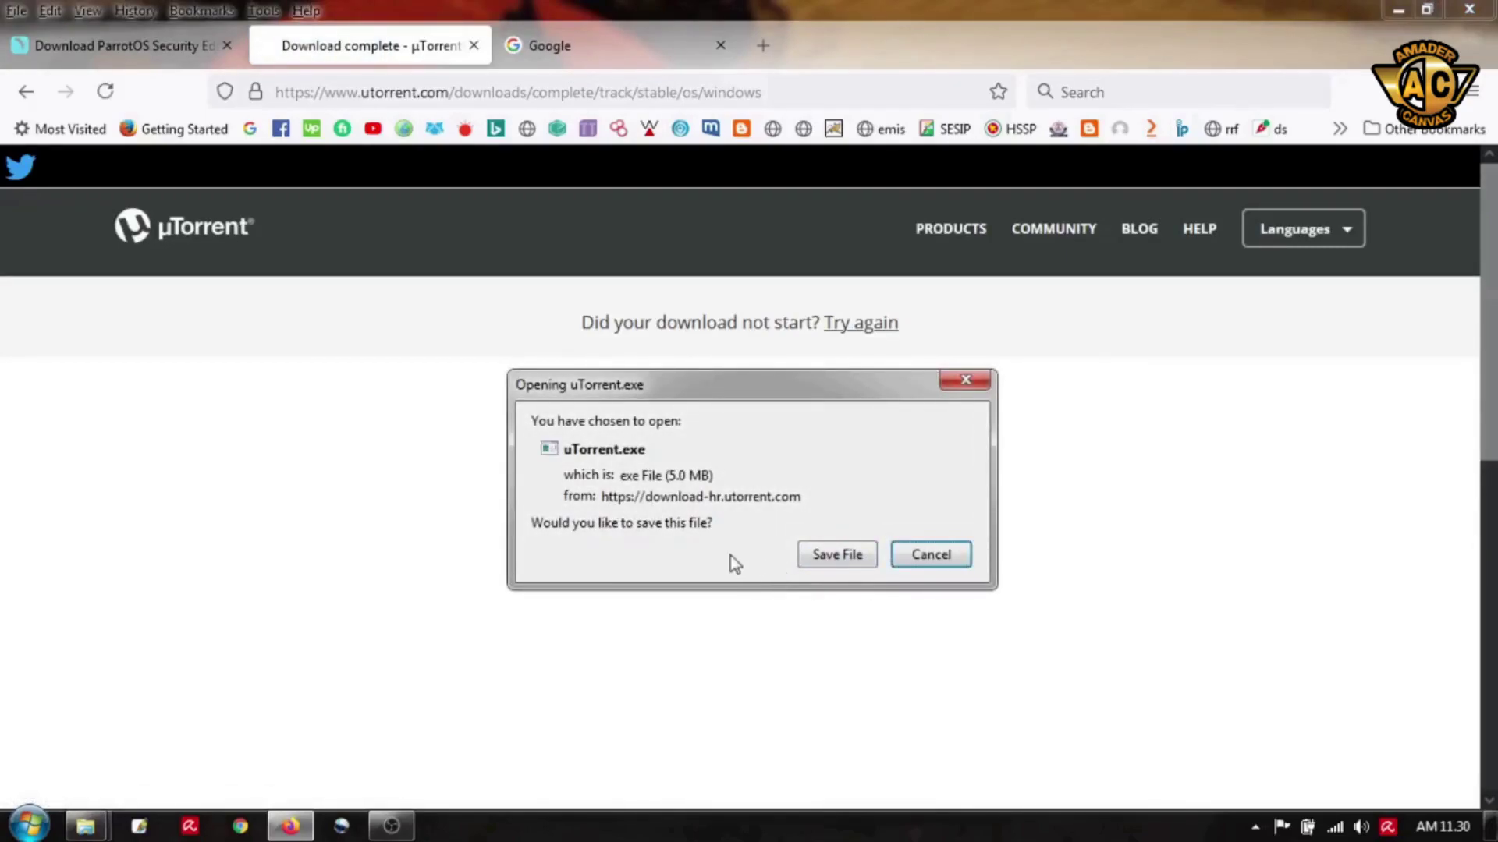
{"action": "left_click", "coordinate": [837, 555]}
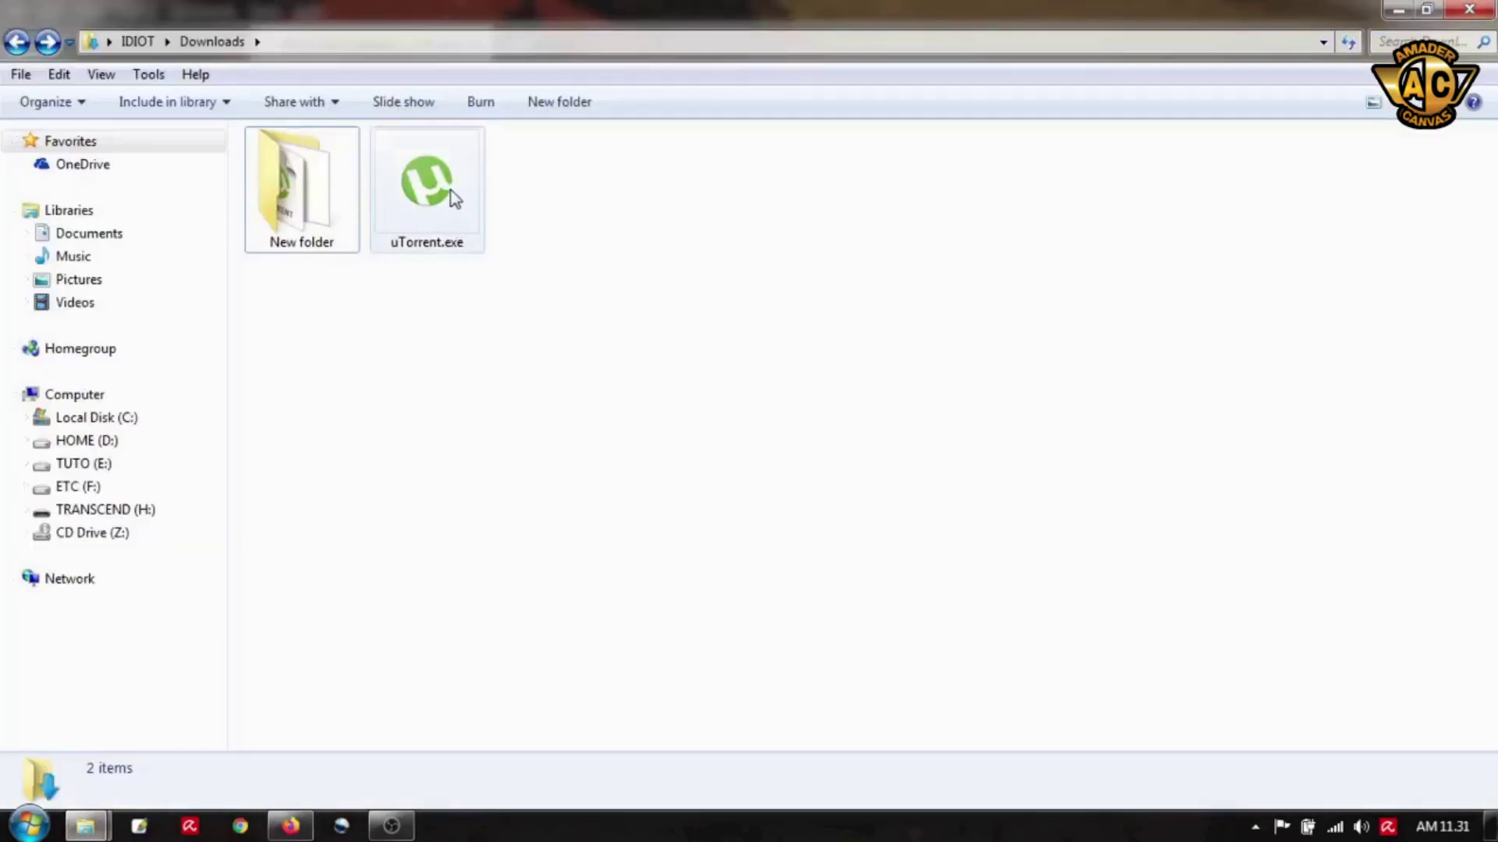
{"action": "left_click", "coordinate": [455, 196]}
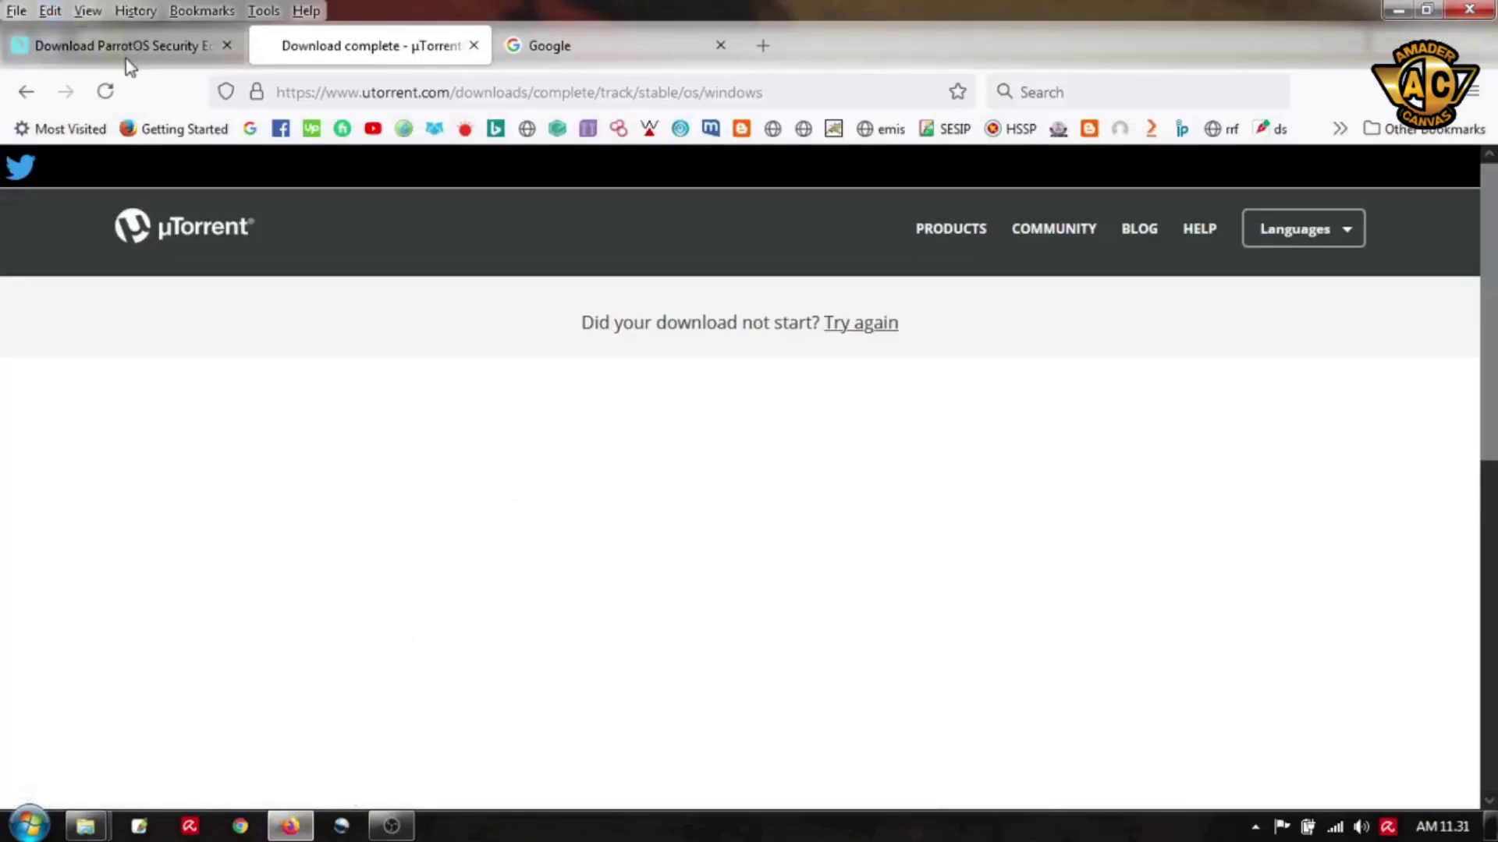
Save the MATE Edition torrent file Parrot-security-4.11.1_amd64.iso.torrent from the ParrotOS Security Edition page
{"action": "left_click", "coordinate": [127, 55]}
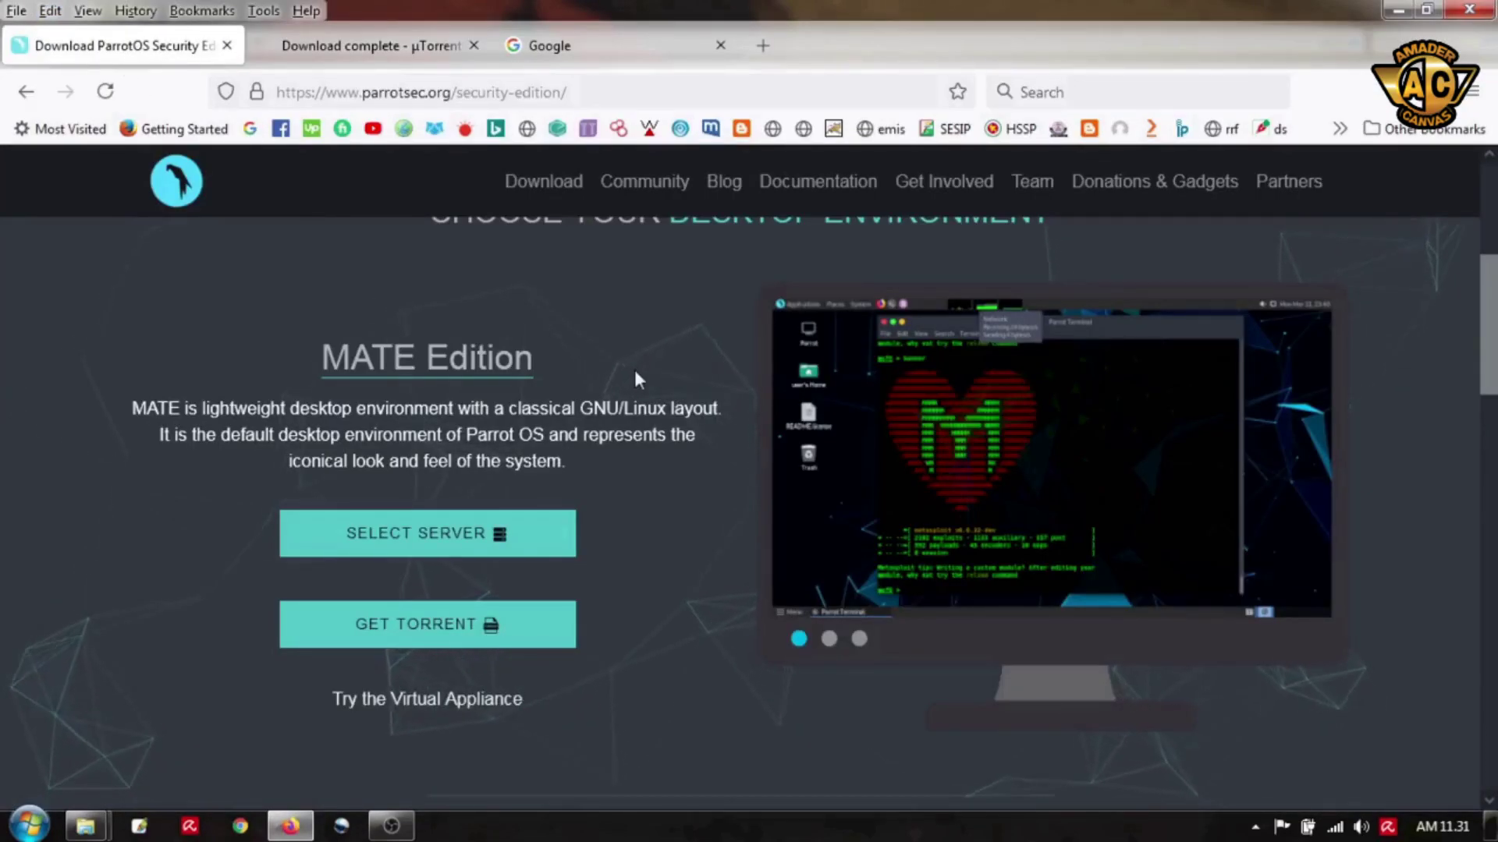
{"action": "scroll", "coordinate": [446, 558], "scroll_direction": "down", "scroll_amount": 2}
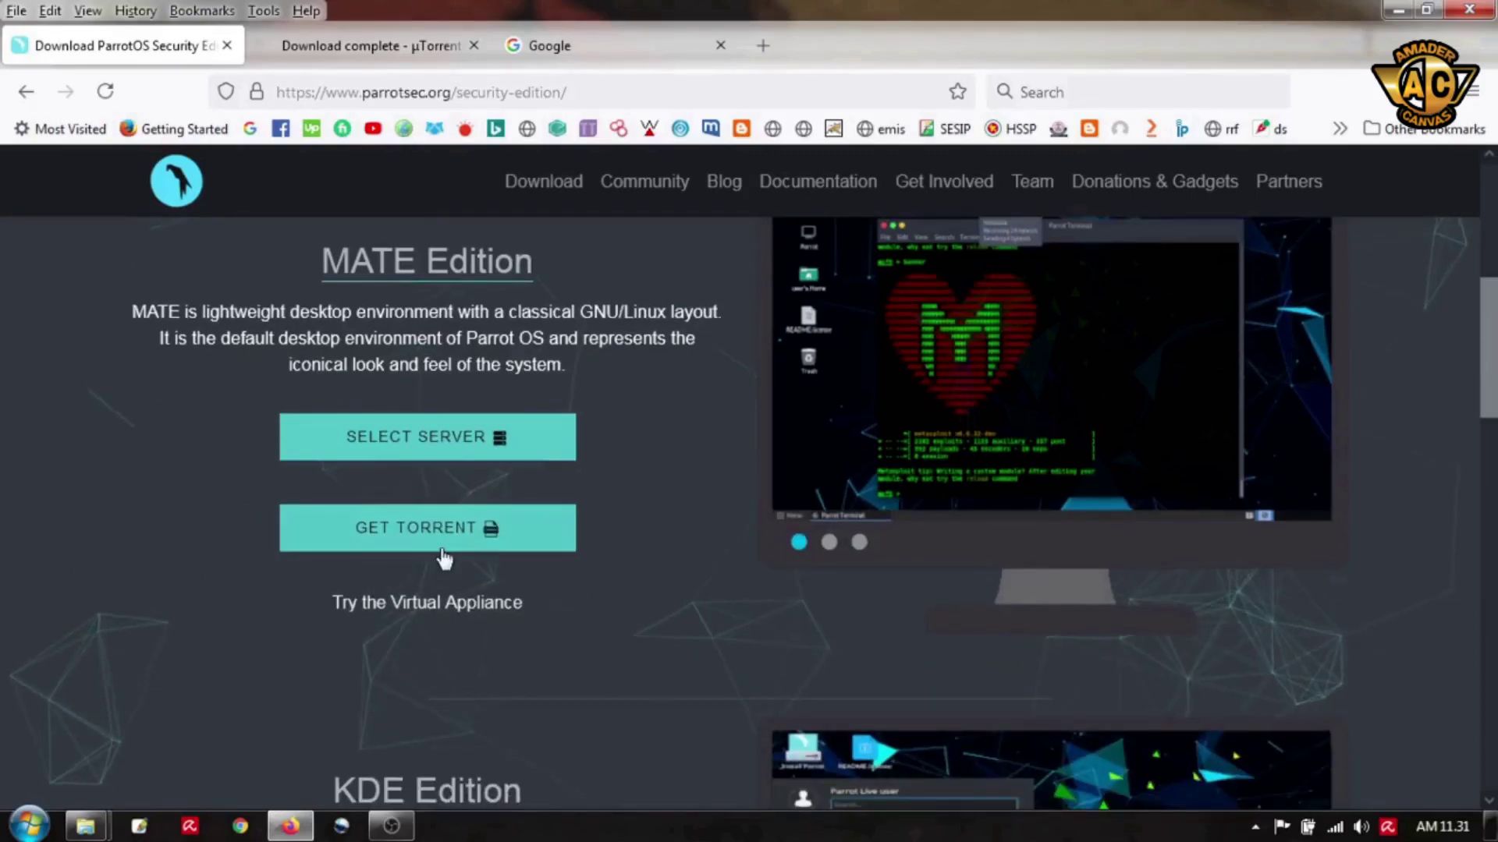
{"action": "left_click", "coordinate": [443, 546]}
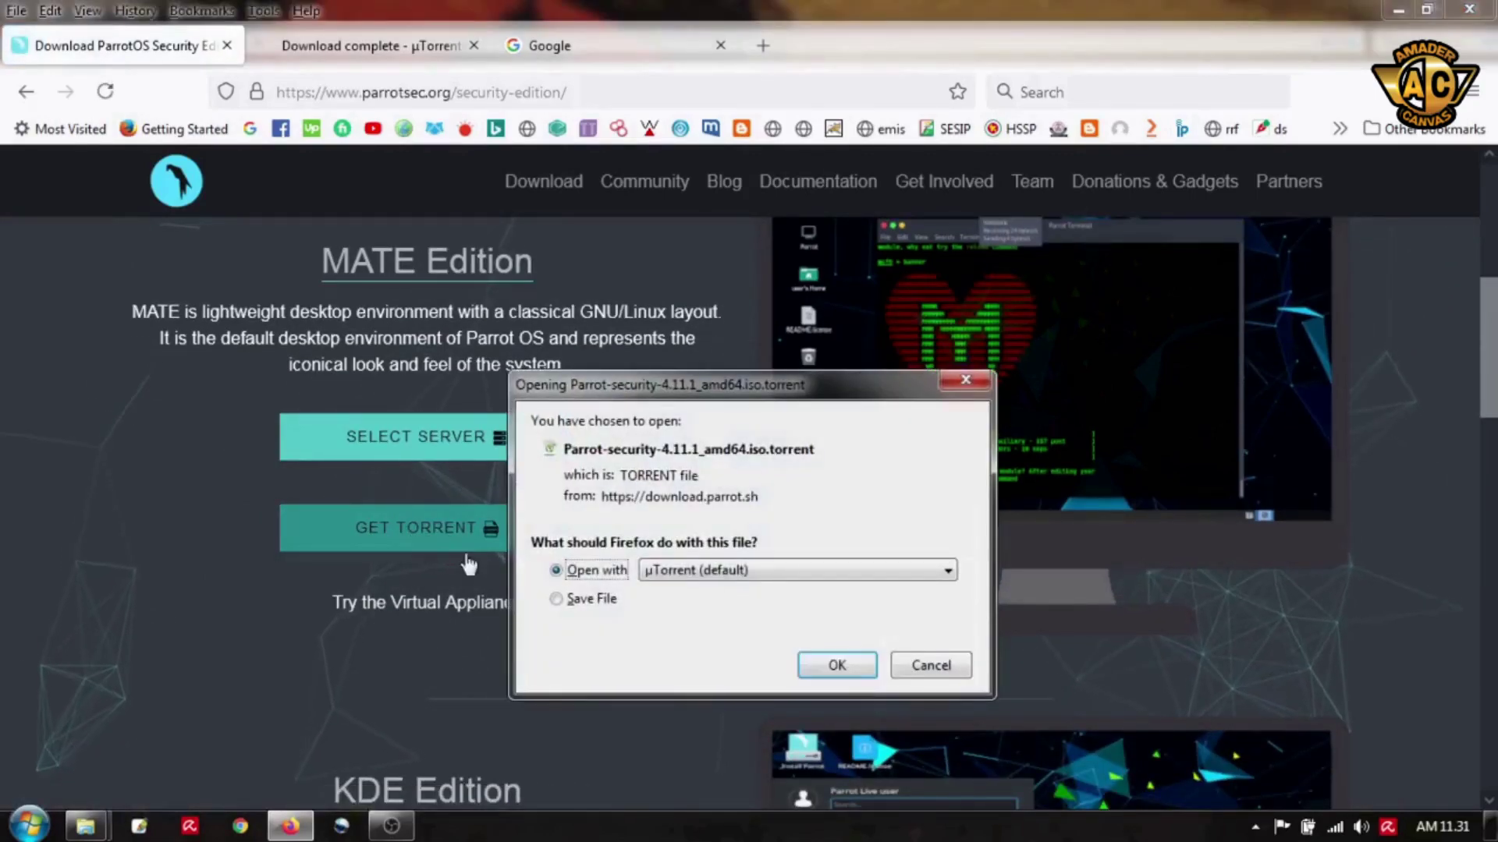
{"action": "left_click", "coordinate": [555, 599]}
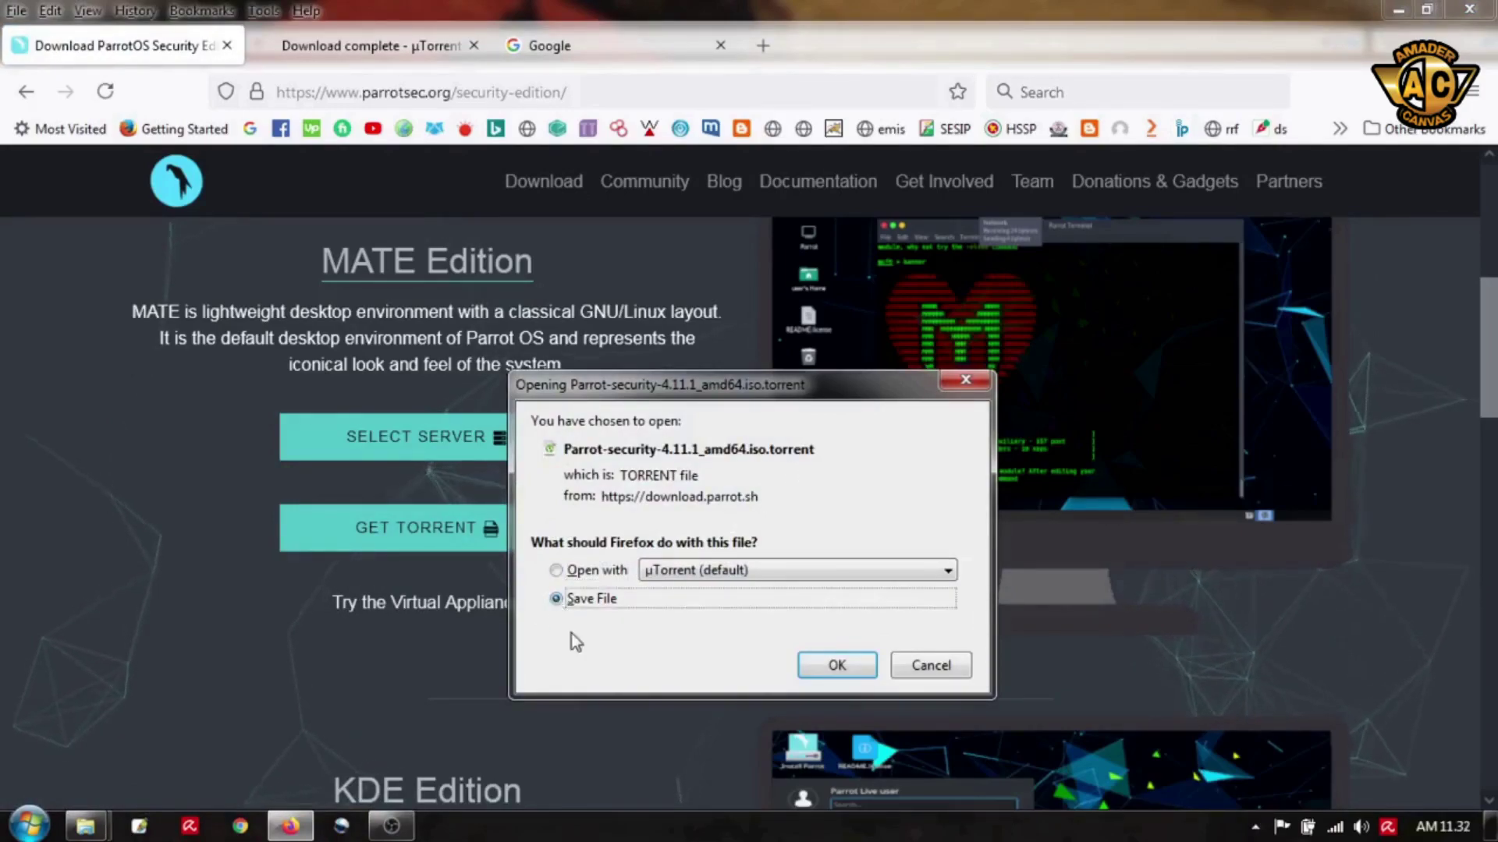
{"action": "left_click", "coordinate": [837, 665]}
Open Parrot-security-4.11.1_amd64.iso.torrent from the Downloads folder in µTorrent and stop its transfer
{"action": "mouse_move", "coordinate": [86, 825]}
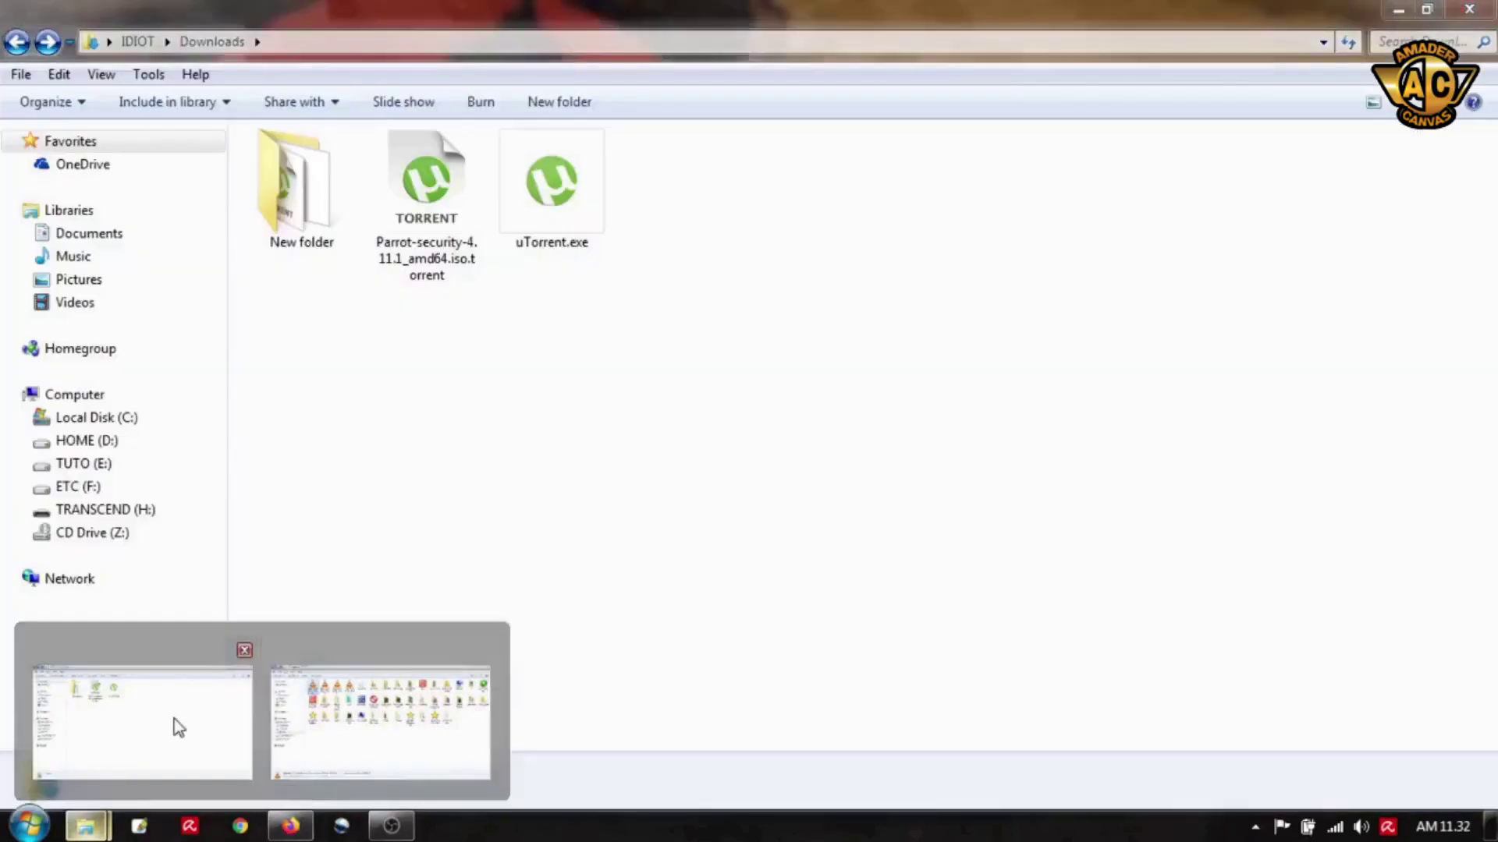
{"action": "left_click", "coordinate": [179, 727]}
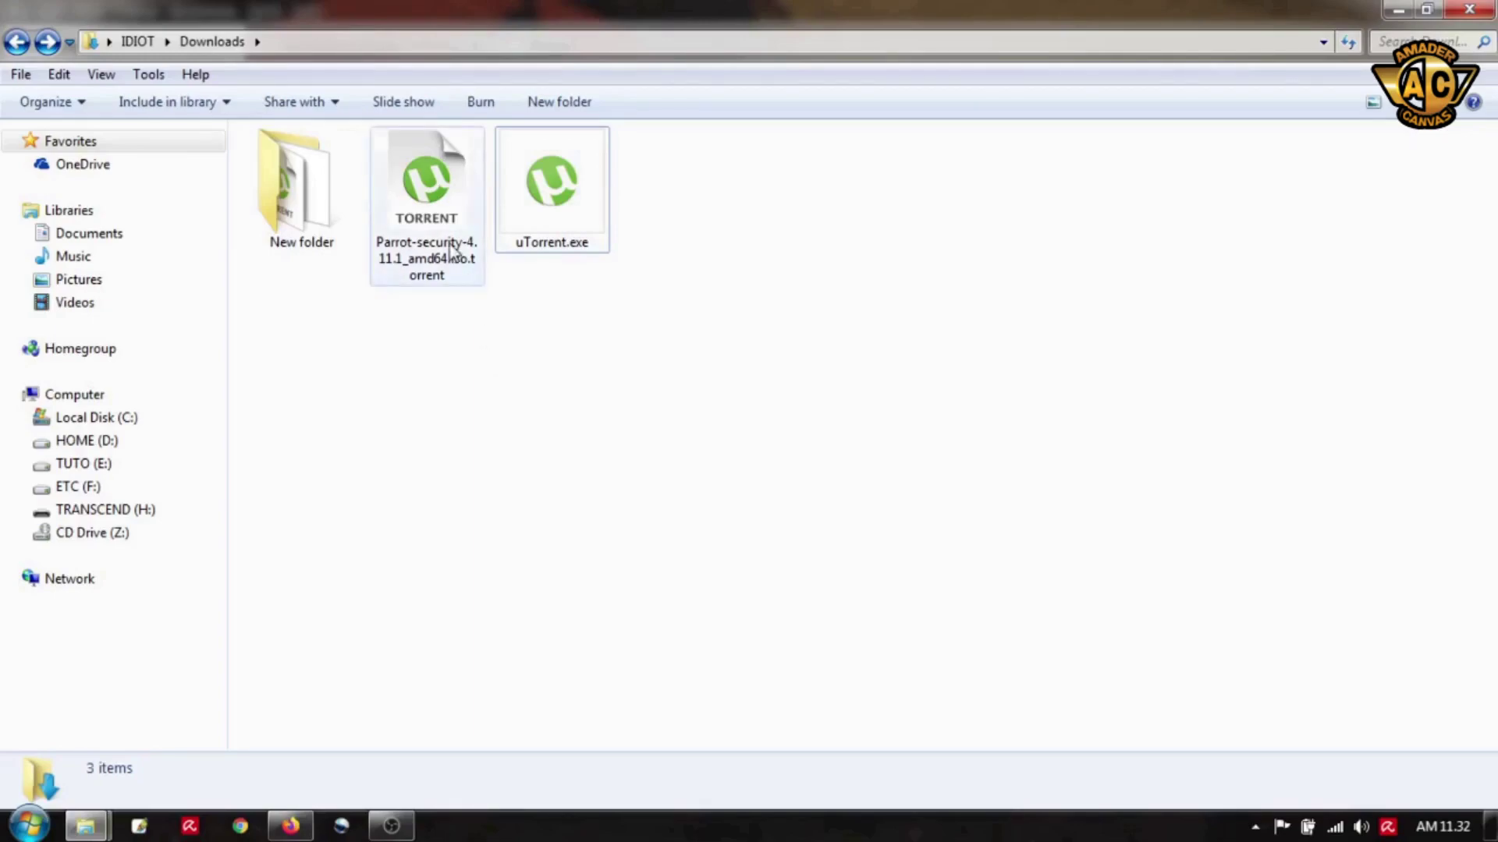
{"action": "double_click", "coordinate": [434, 186]}
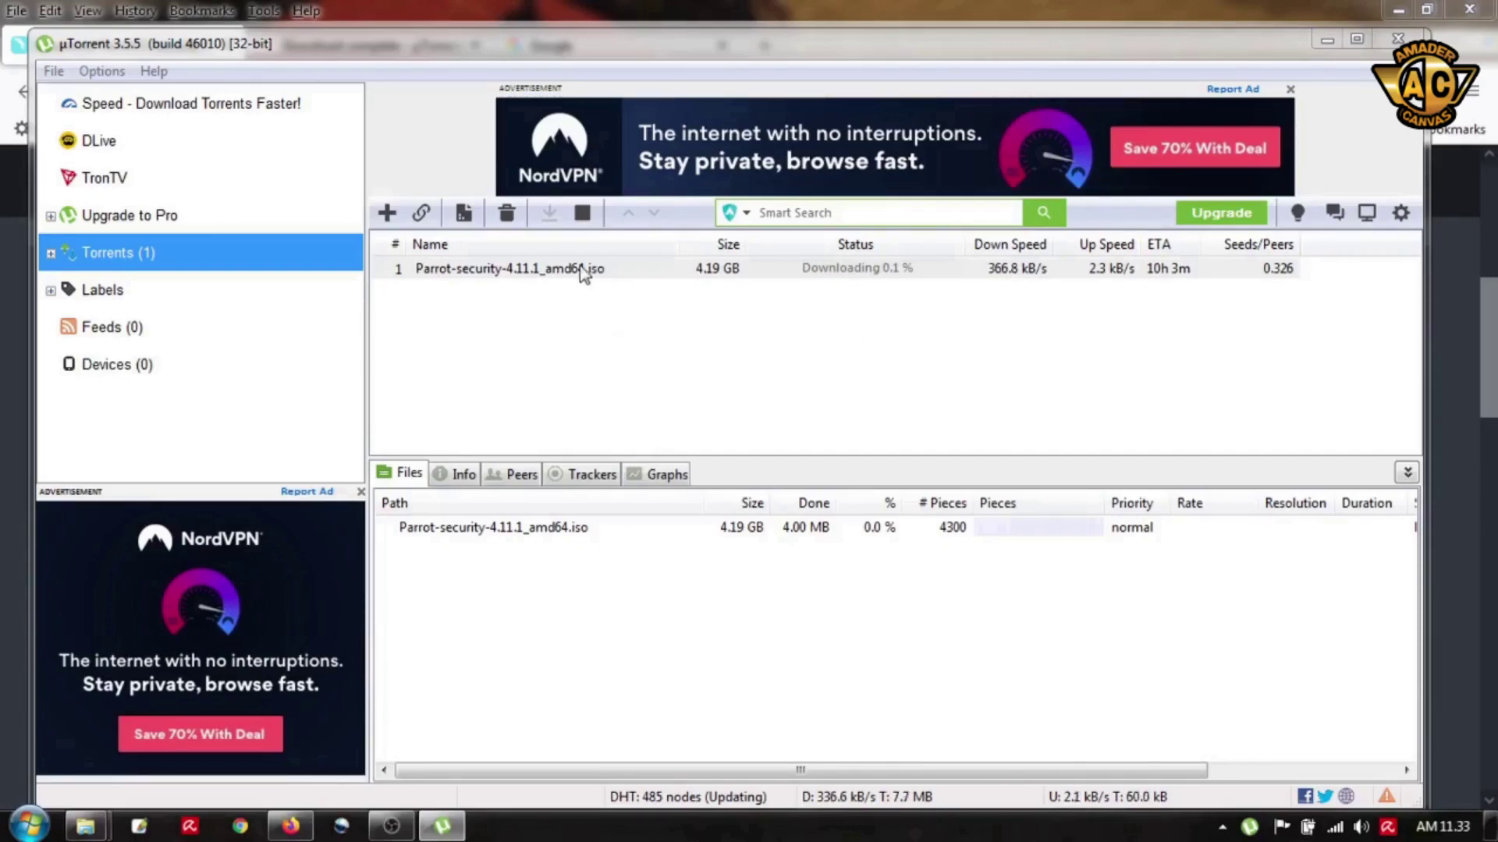
{"action": "left_click", "coordinate": [585, 213]}
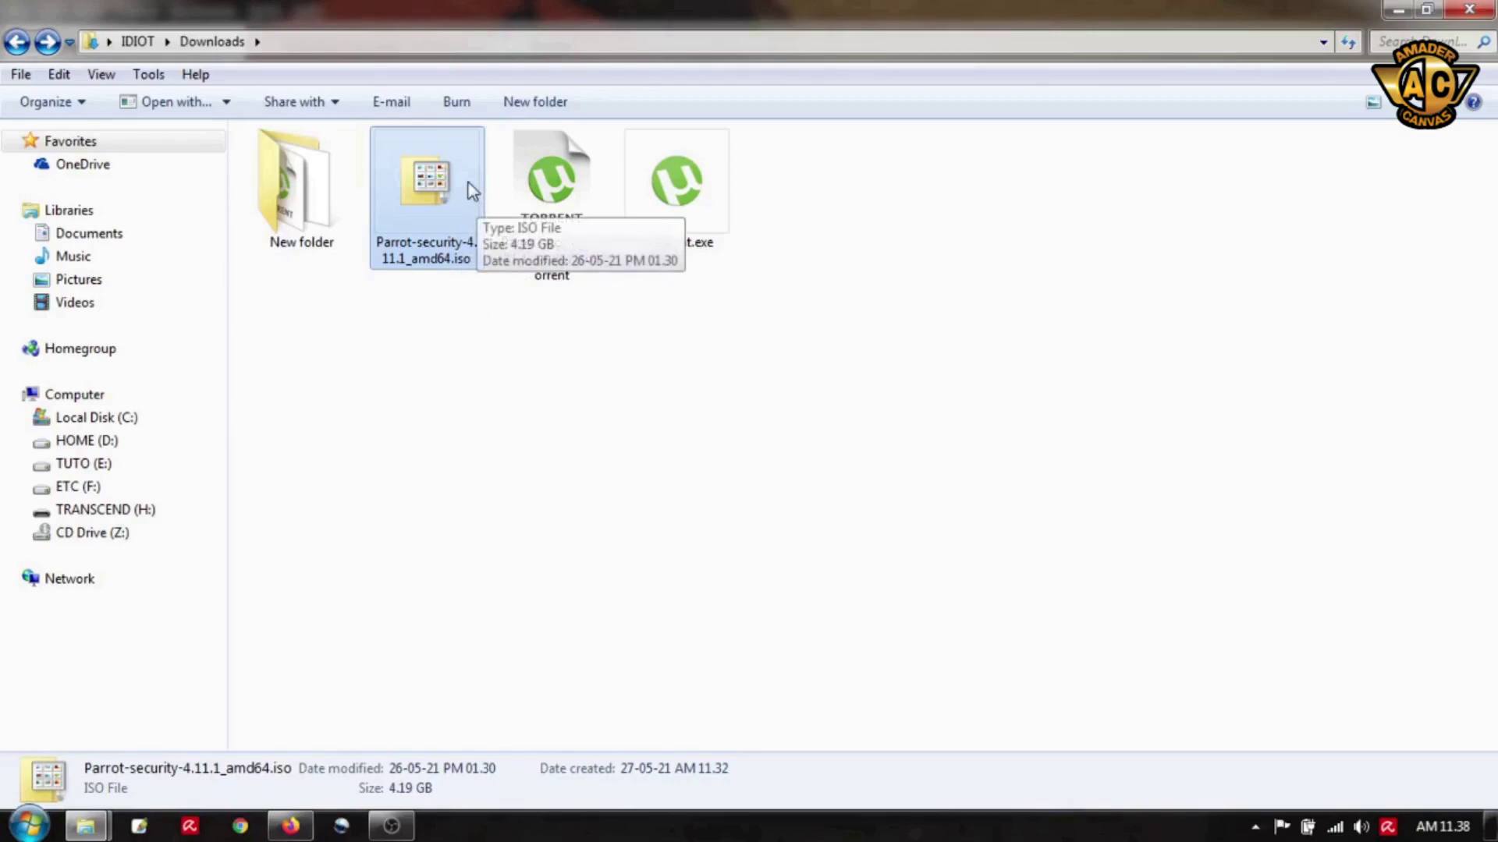
Search Google for "rufus download" and open the official rufus.ie site
{"action": "left_click", "coordinate": [539, 387]}
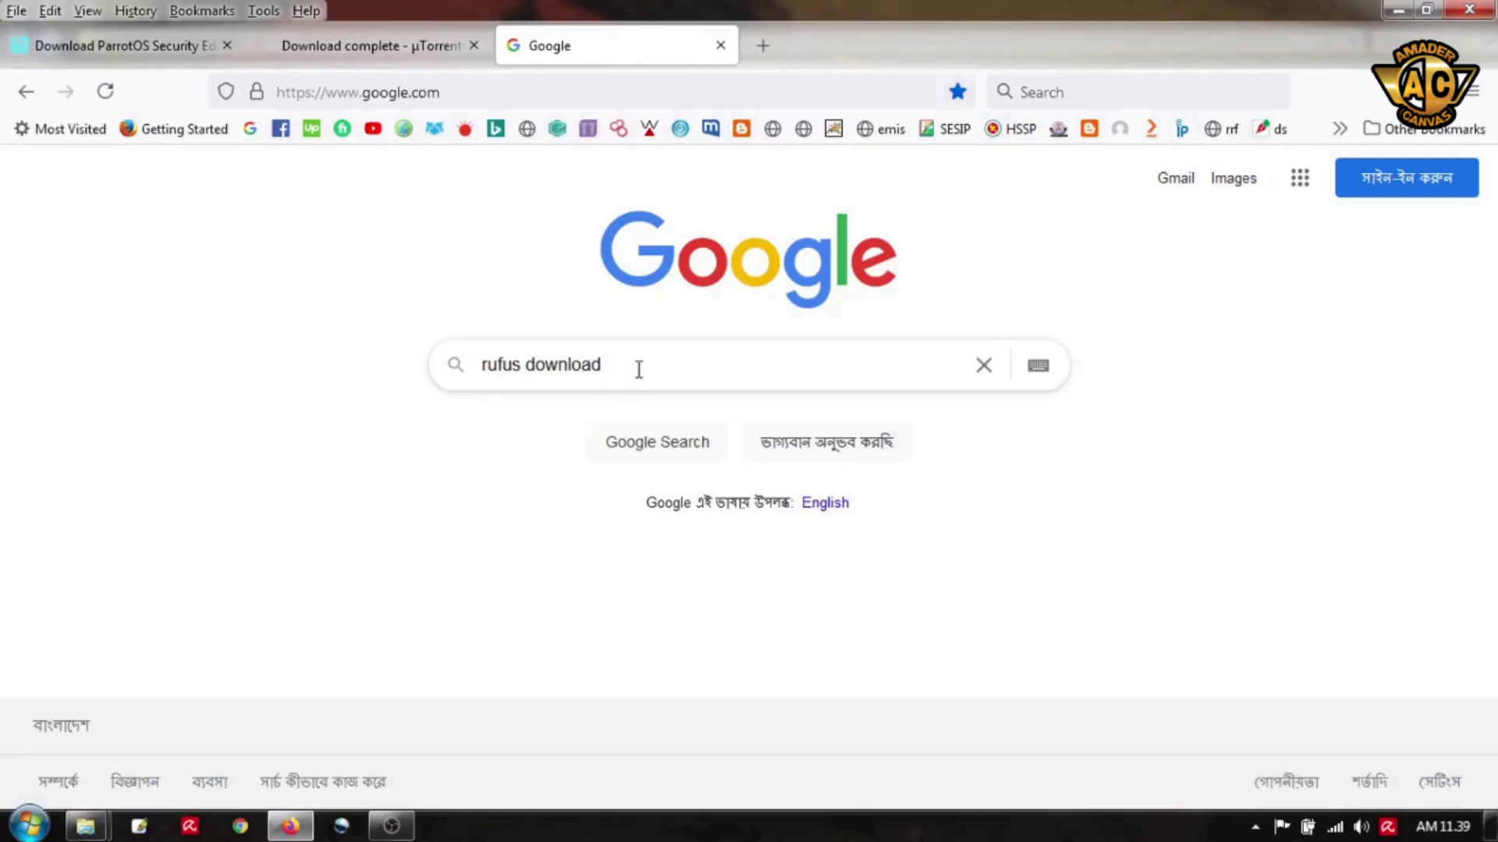
{"action": "key", "text": "Return"}
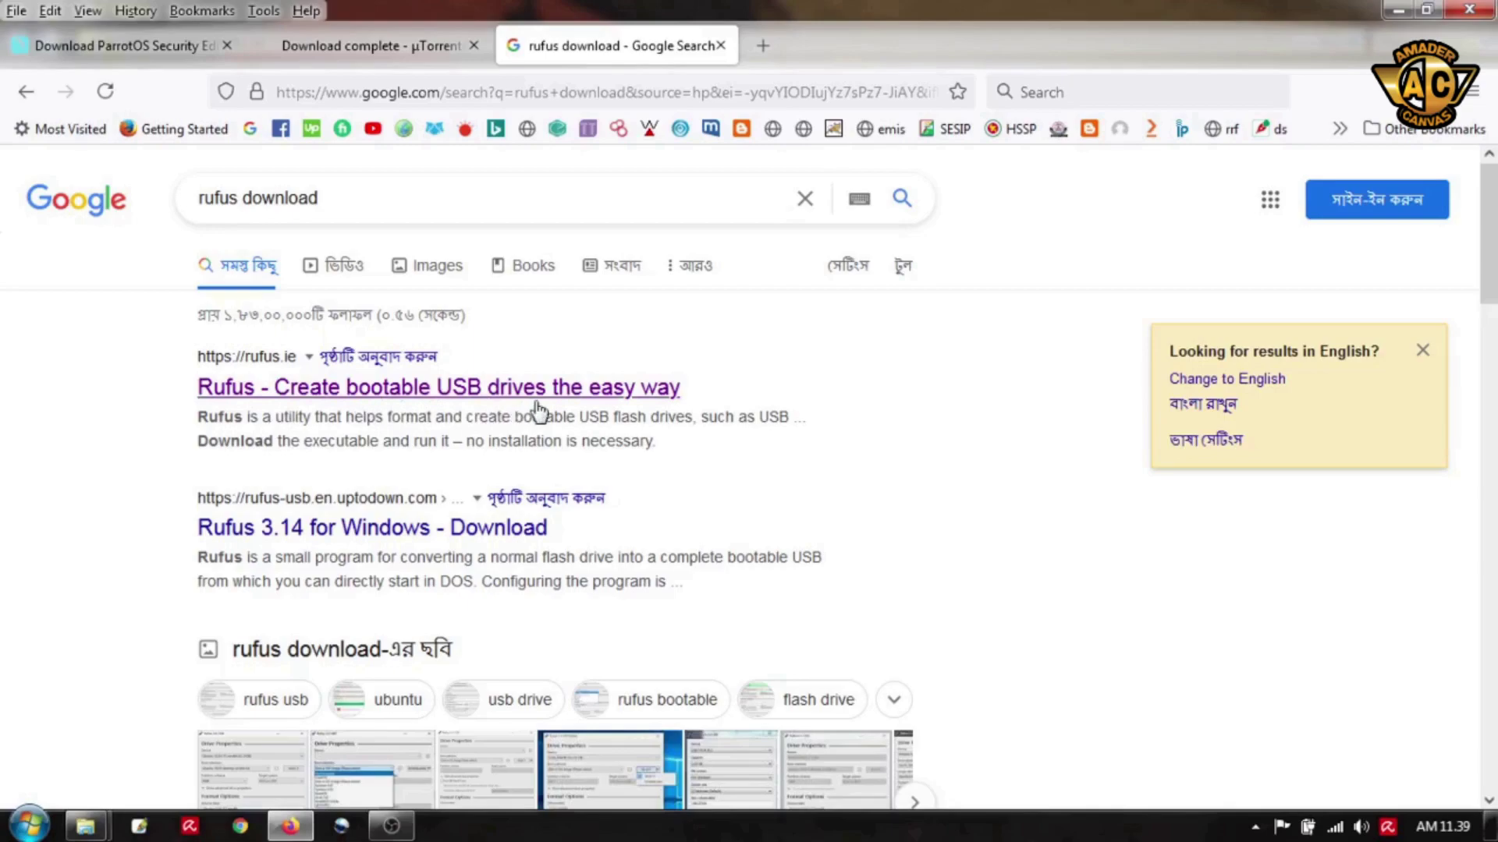
{"action": "left_click", "coordinate": [405, 398]}
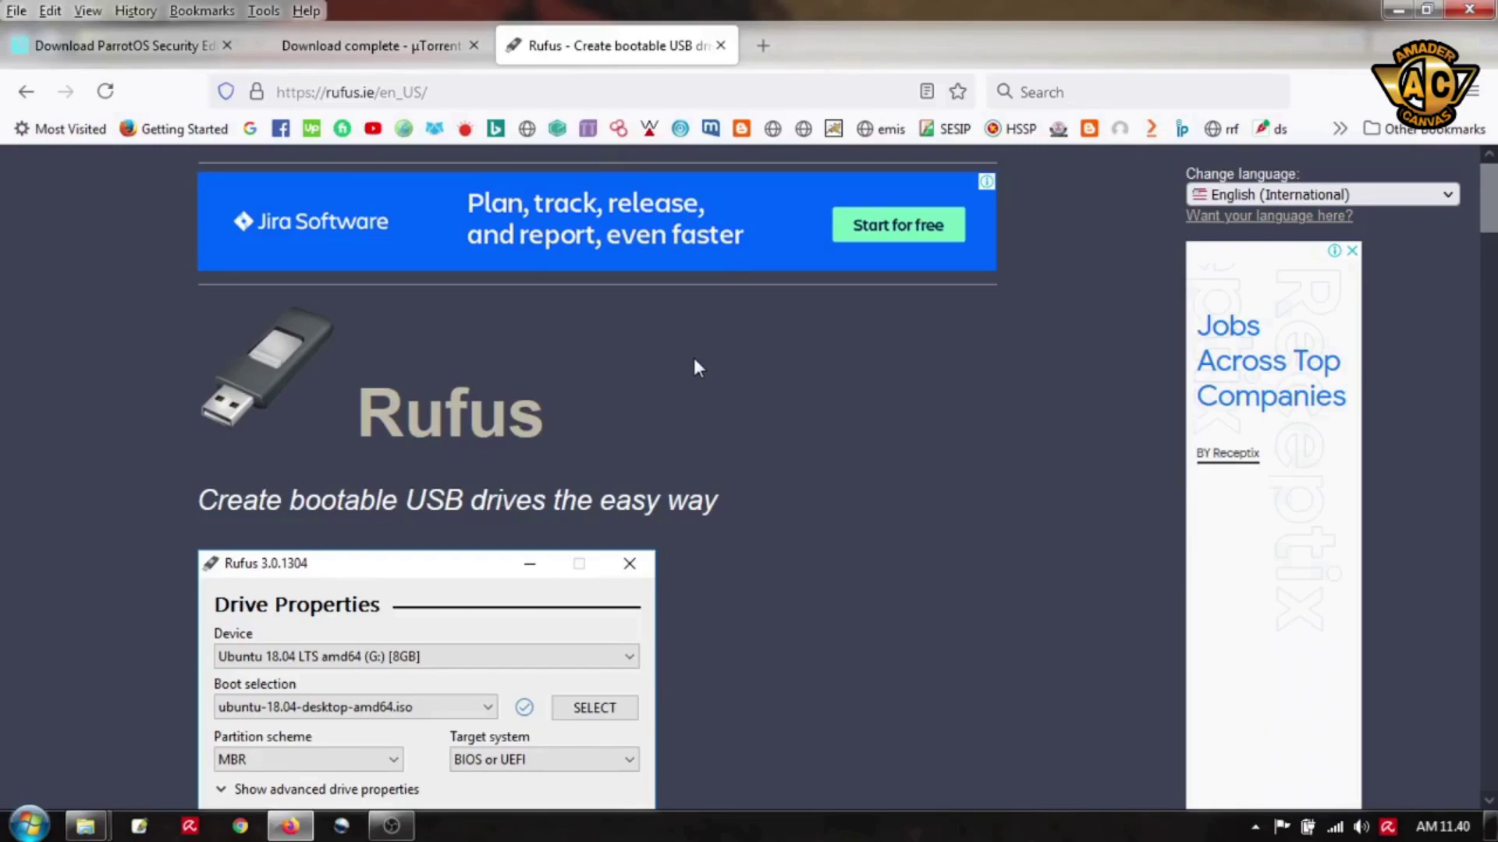
Download Rufus 3.14 Portable from the site's Download section and save rufus-3.14p.exe
{"action": "scroll", "coordinate": [695, 363], "scroll_direction": "down", "scroll_amount": 3}
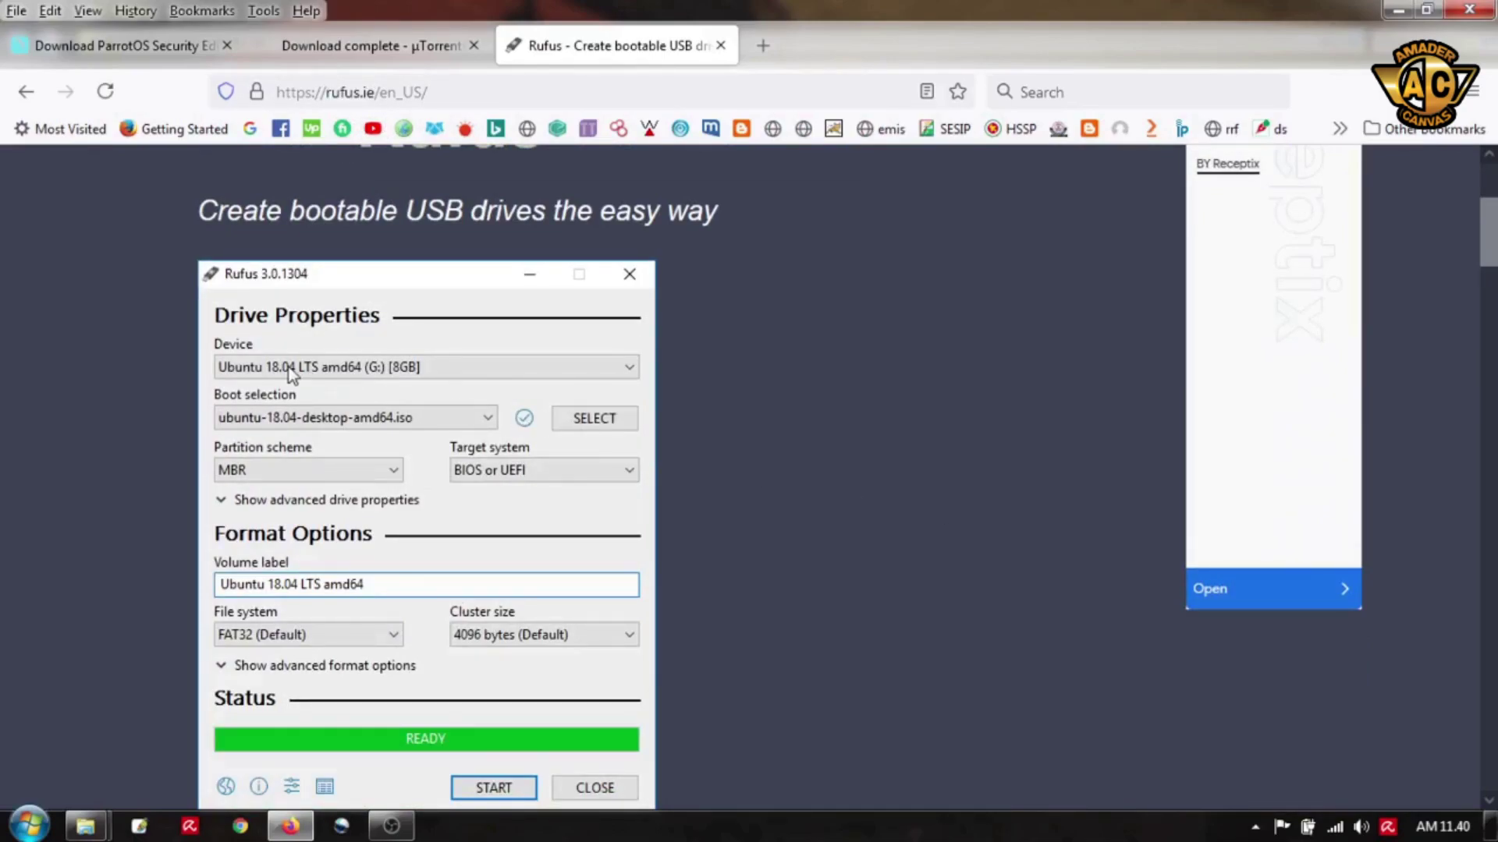
{"action": "scroll", "coordinate": [550, 467], "scroll_direction": "down", "scroll_amount": 5}
{"action": "scroll", "coordinate": [549, 466], "scroll_direction": "down", "scroll_amount": 5}
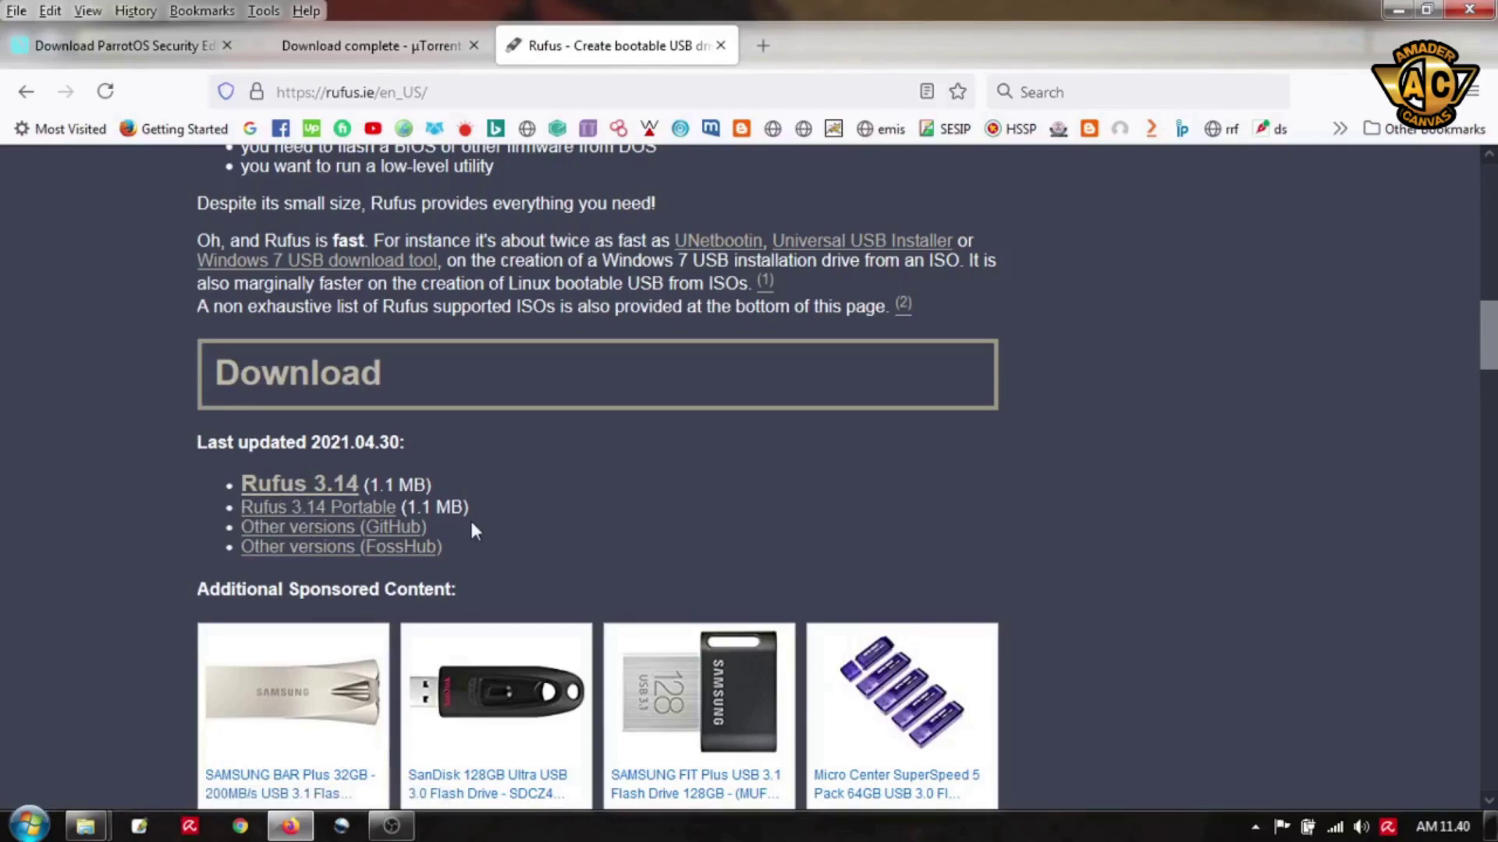
{"action": "left_click", "coordinate": [356, 510]}
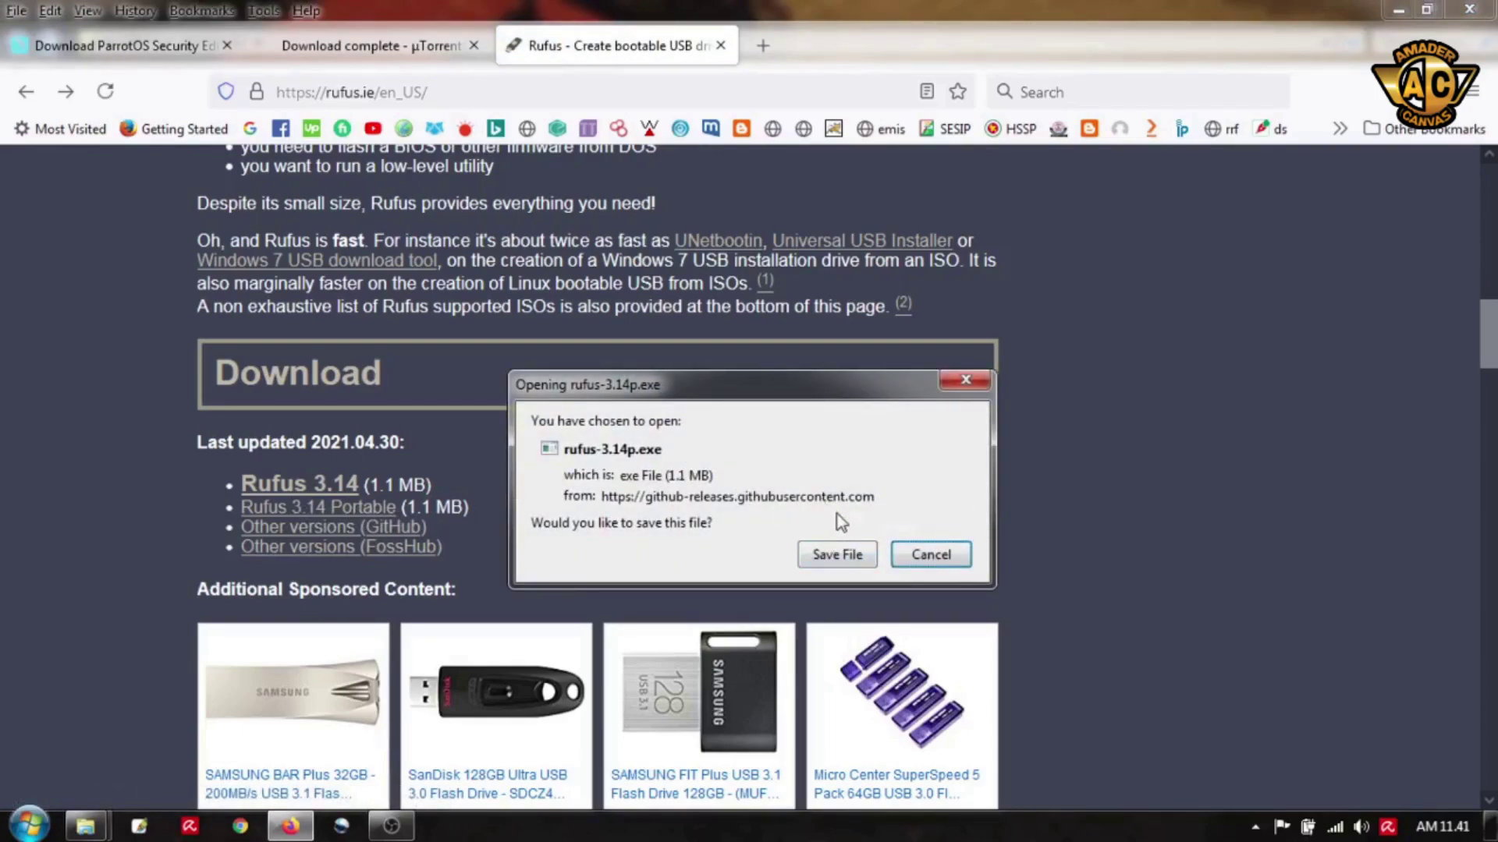
{"action": "left_click", "coordinate": [832, 568]}
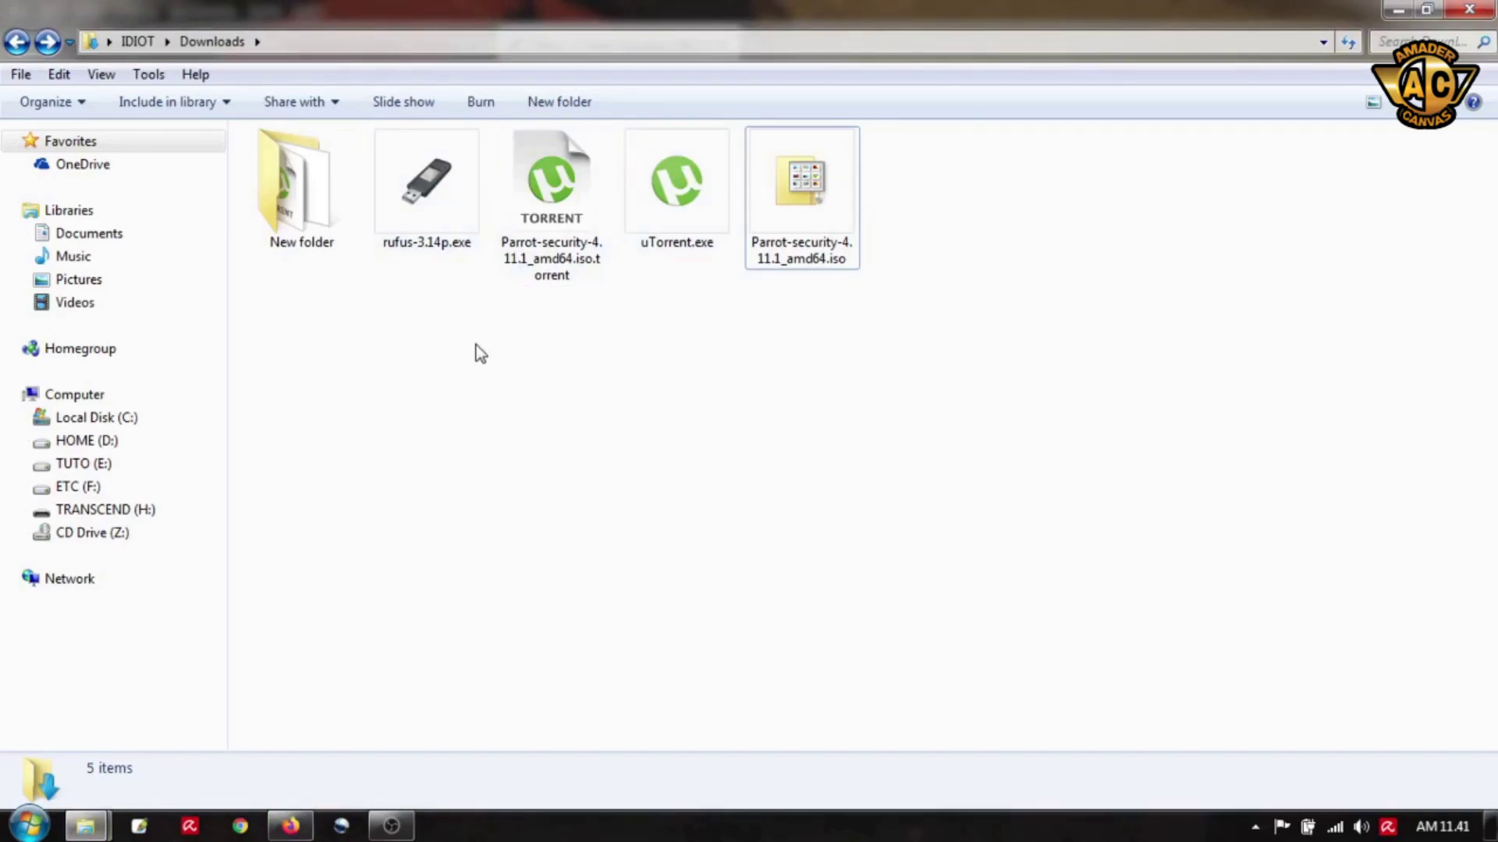
Run rufus-3.14p.exe from the Downloads folder, allowing it past the security warning
{"action": "double_click", "coordinate": [451, 187]}
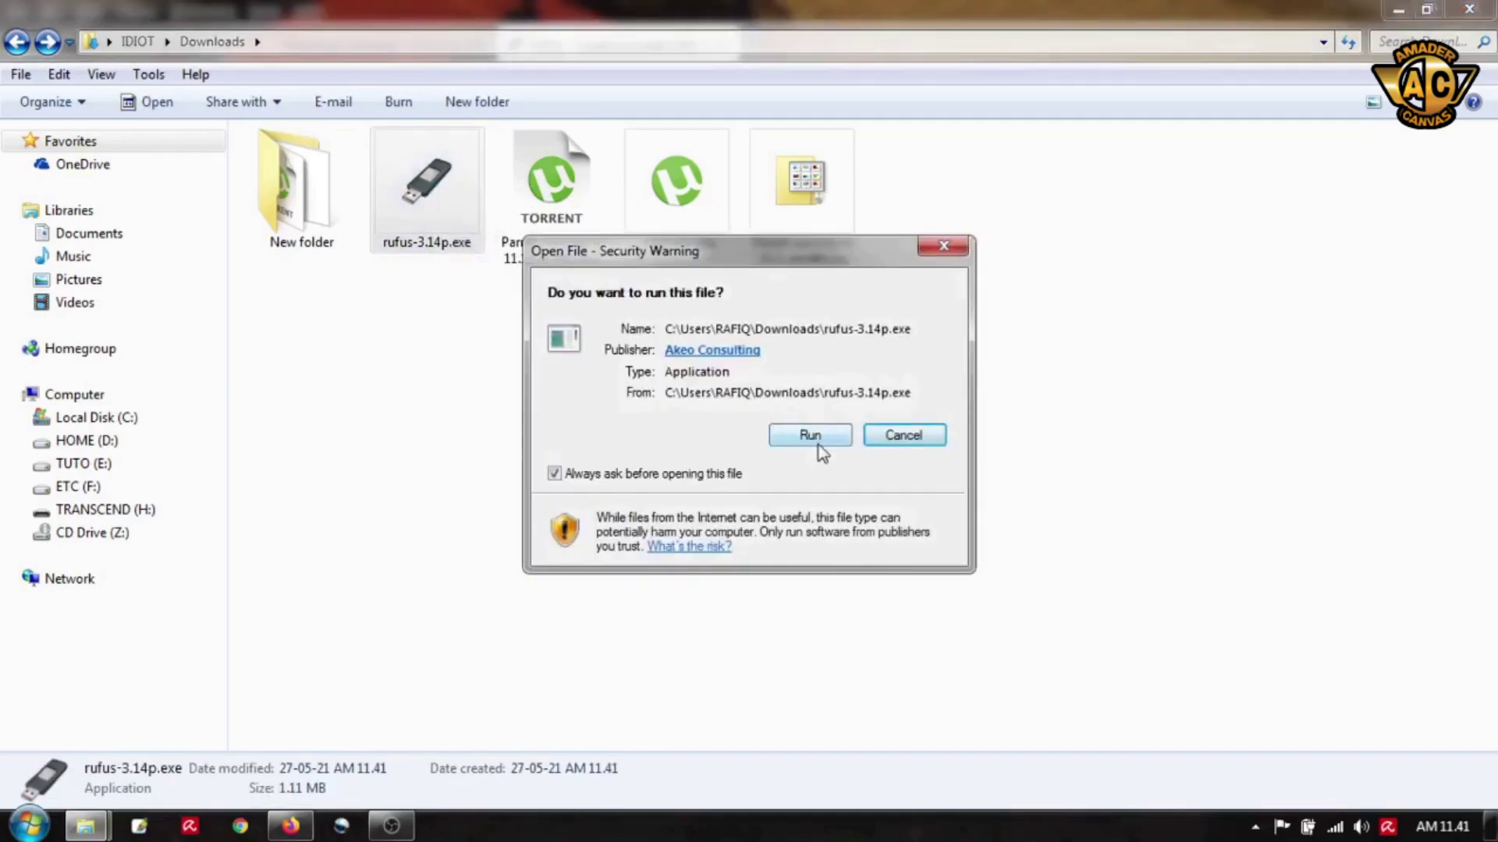
{"action": "left_click", "coordinate": [812, 435]}
{"action": "mouse_move", "coordinate": [864, 120]}
{"action": "left_mouse_down"}
{"action": "mouse_move", "coordinate": [893, 124]}
{"action": "mouse_move", "coordinate": [862, 119]}
{"action": "left_mouse_up"}
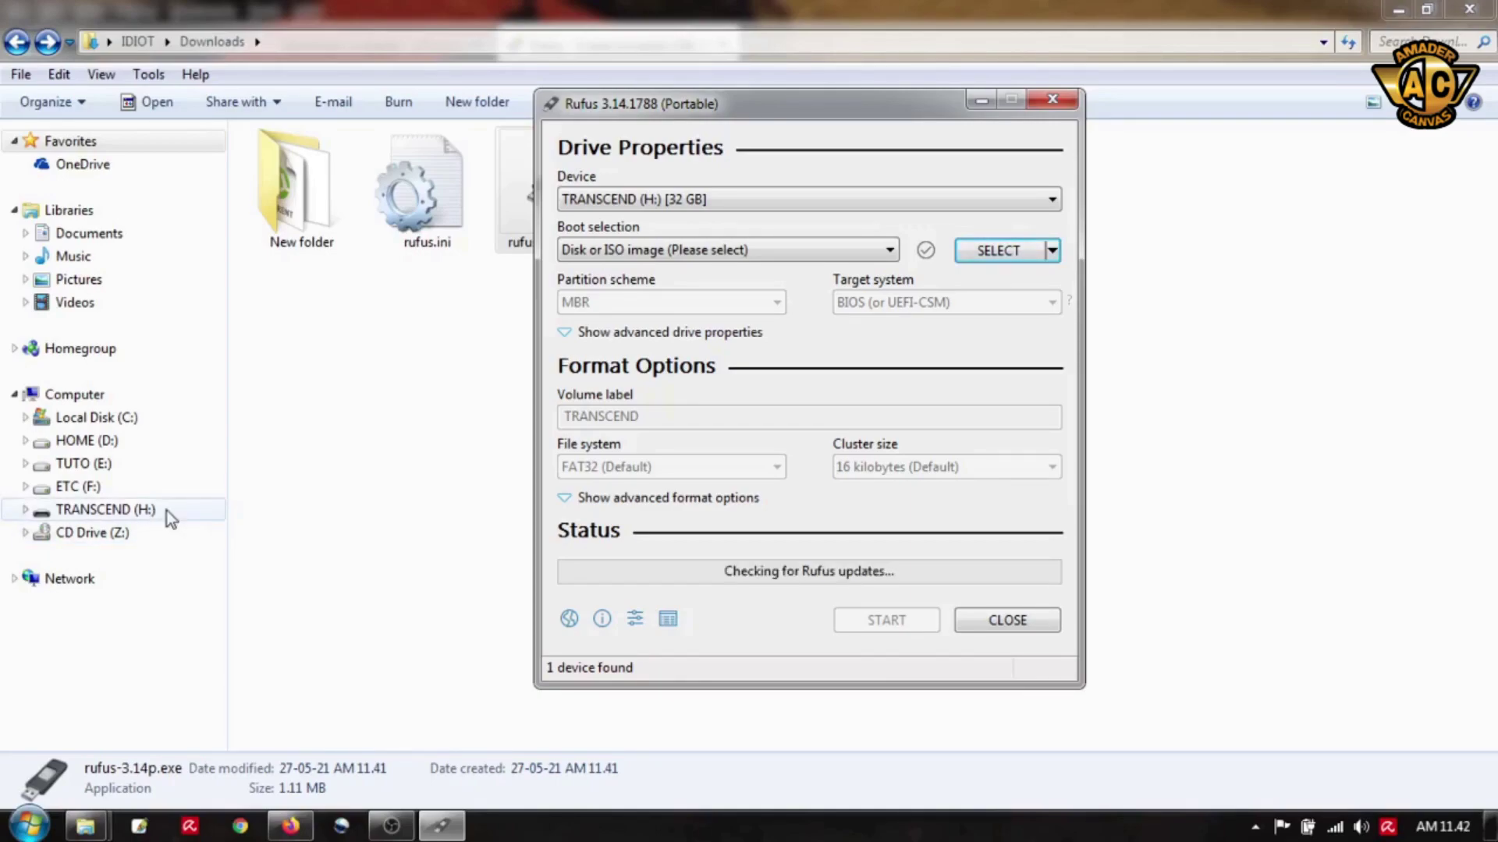
{"action": "left_click_drag", "start_coordinate": [848, 110], "coordinate": [803, 113]}
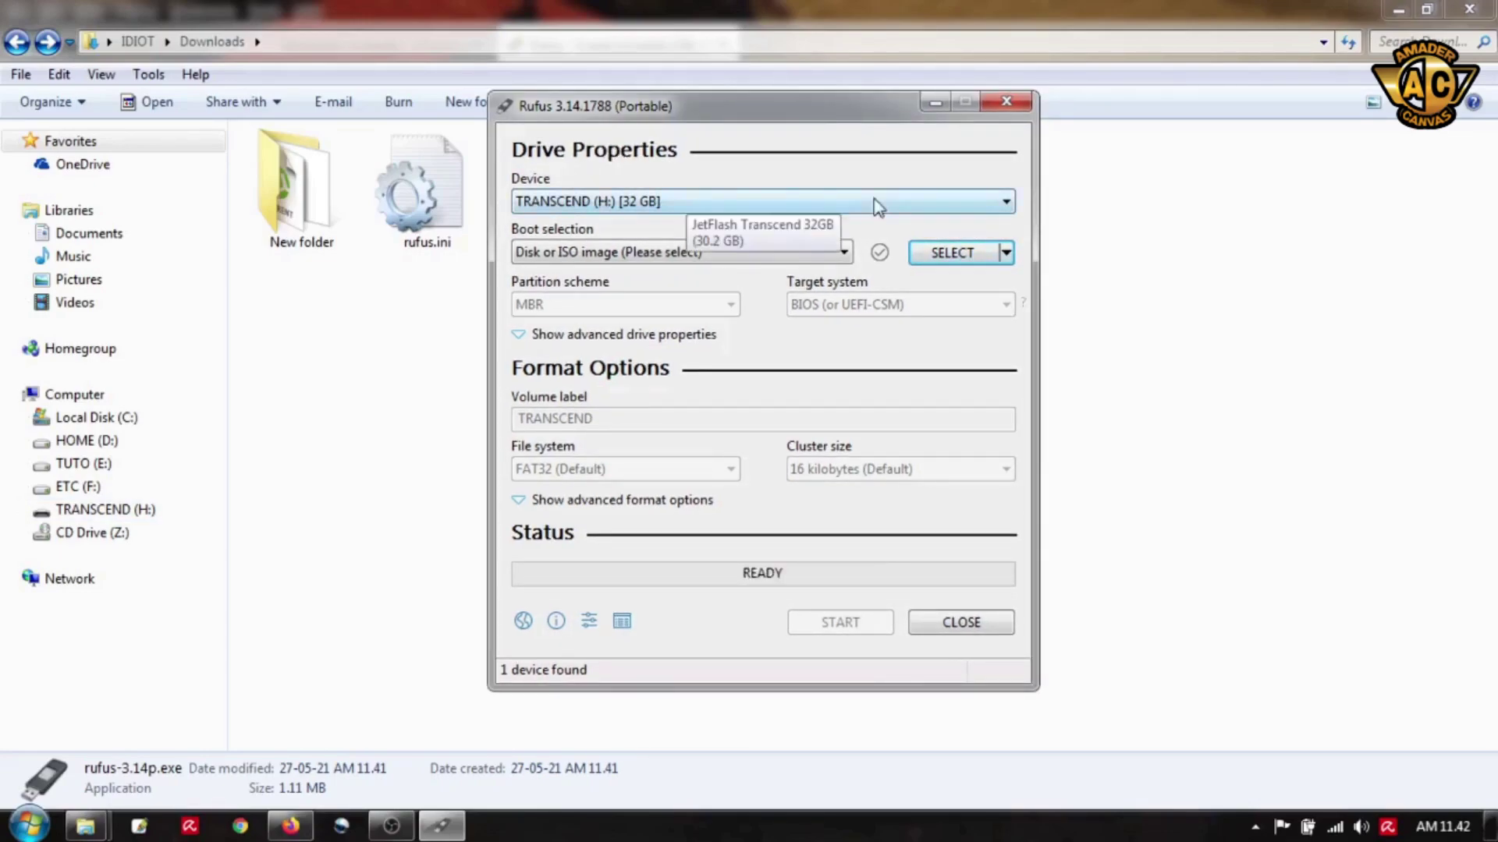
Check the device list for the TRANSCEND (H:) USB drive and keep it as the target
{"action": "left_click", "coordinate": [780, 204]}
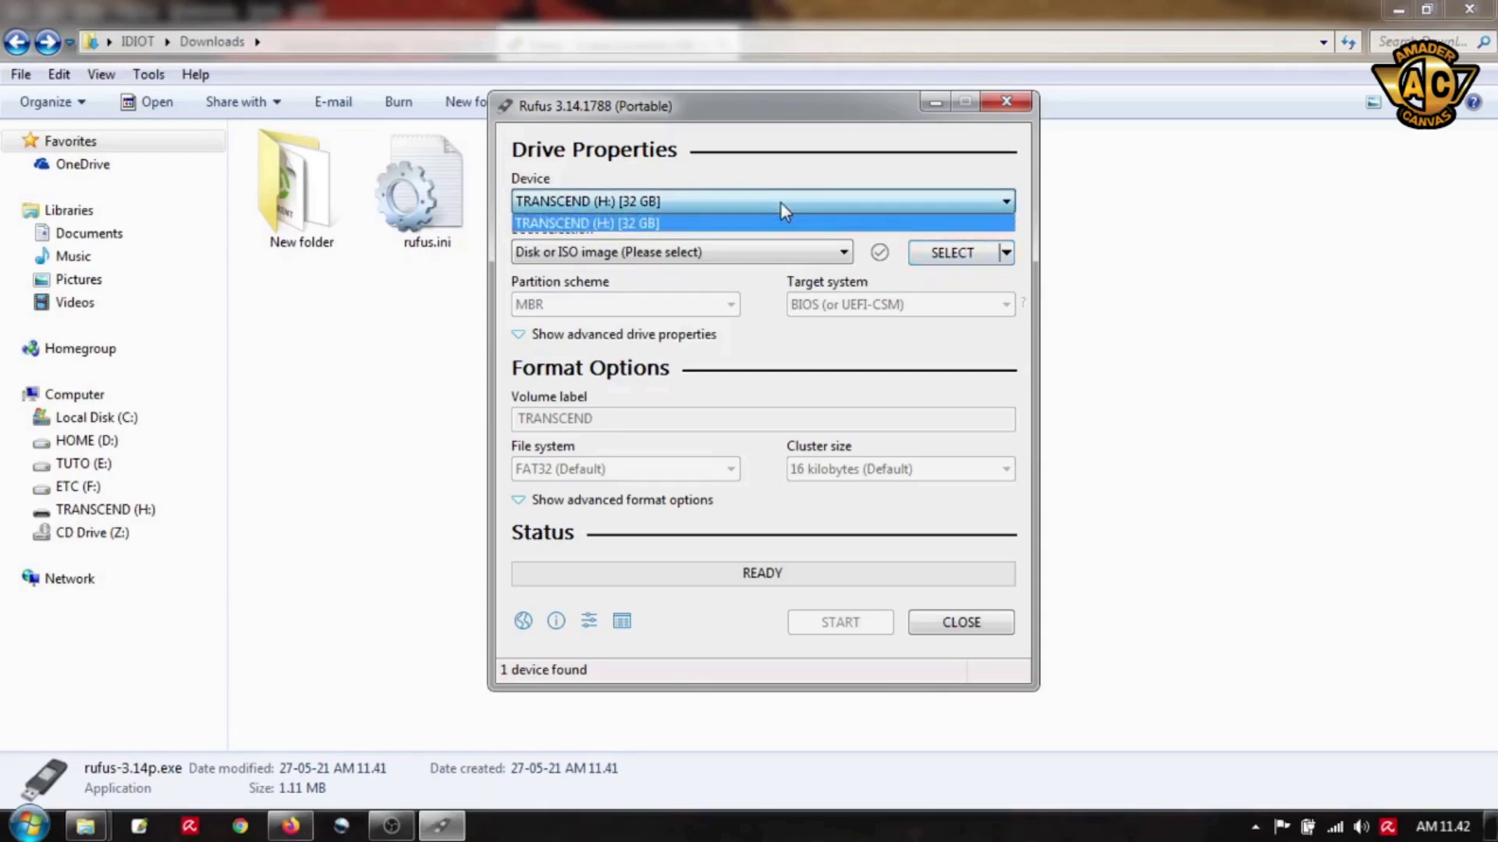
{"action": "left_click", "coordinate": [780, 203]}
{"action": "mouse_move", "coordinate": [798, 105]}
{"action": "left_mouse_down"}
{"action": "mouse_move", "coordinate": [812, 110]}
{"action": "mouse_move", "coordinate": [798, 111]}
{"action": "left_mouse_up"}
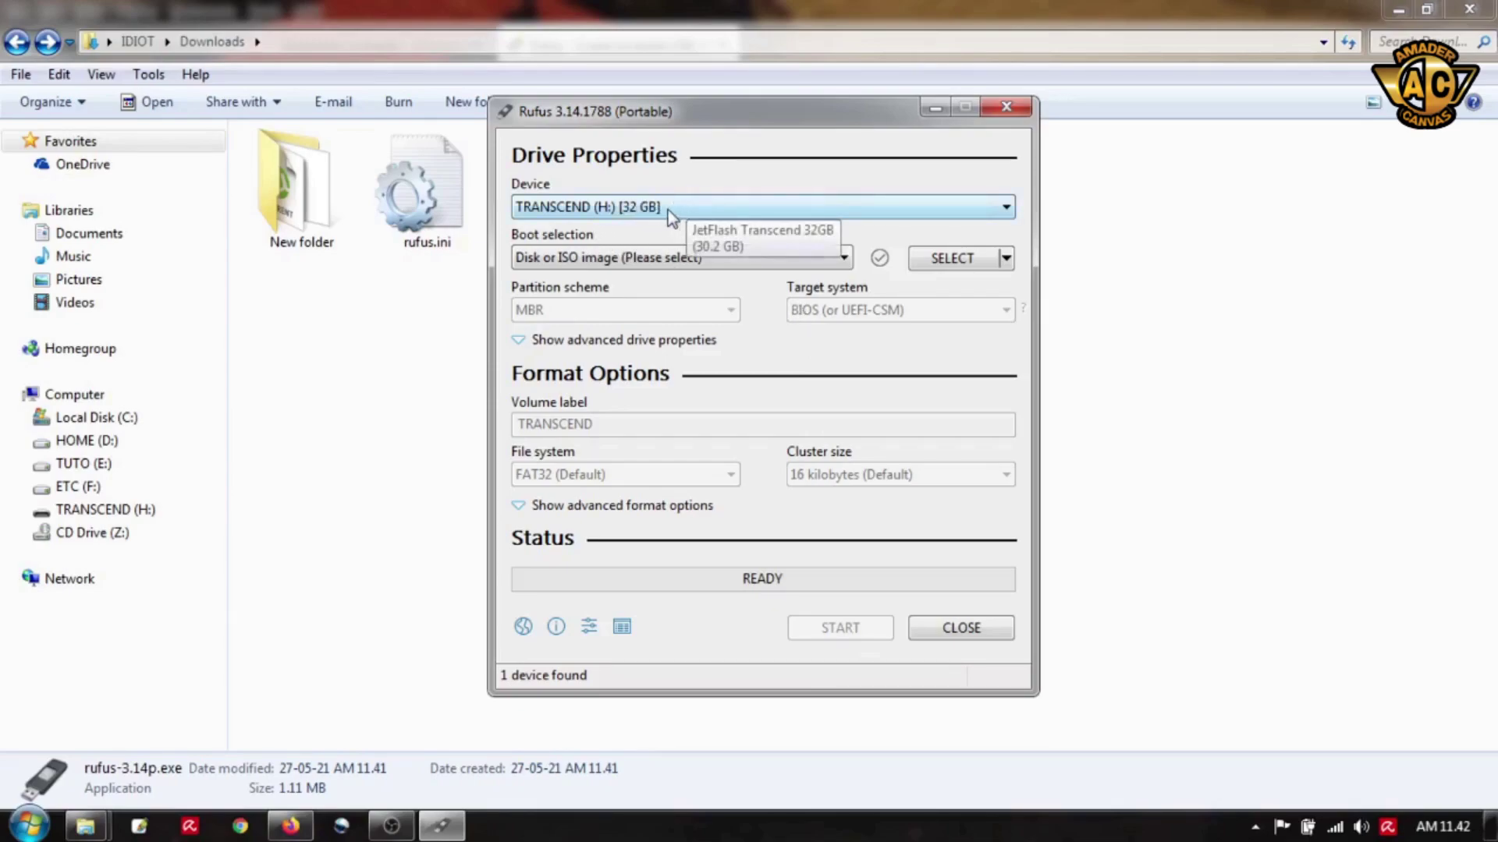
{"action": "mouse_move", "coordinate": [766, 121]}
{"action": "left_mouse_down"}
{"action": "mouse_move", "coordinate": [769, 166]}
{"action": "mouse_move", "coordinate": [772, 142]}
{"action": "left_mouse_up"}
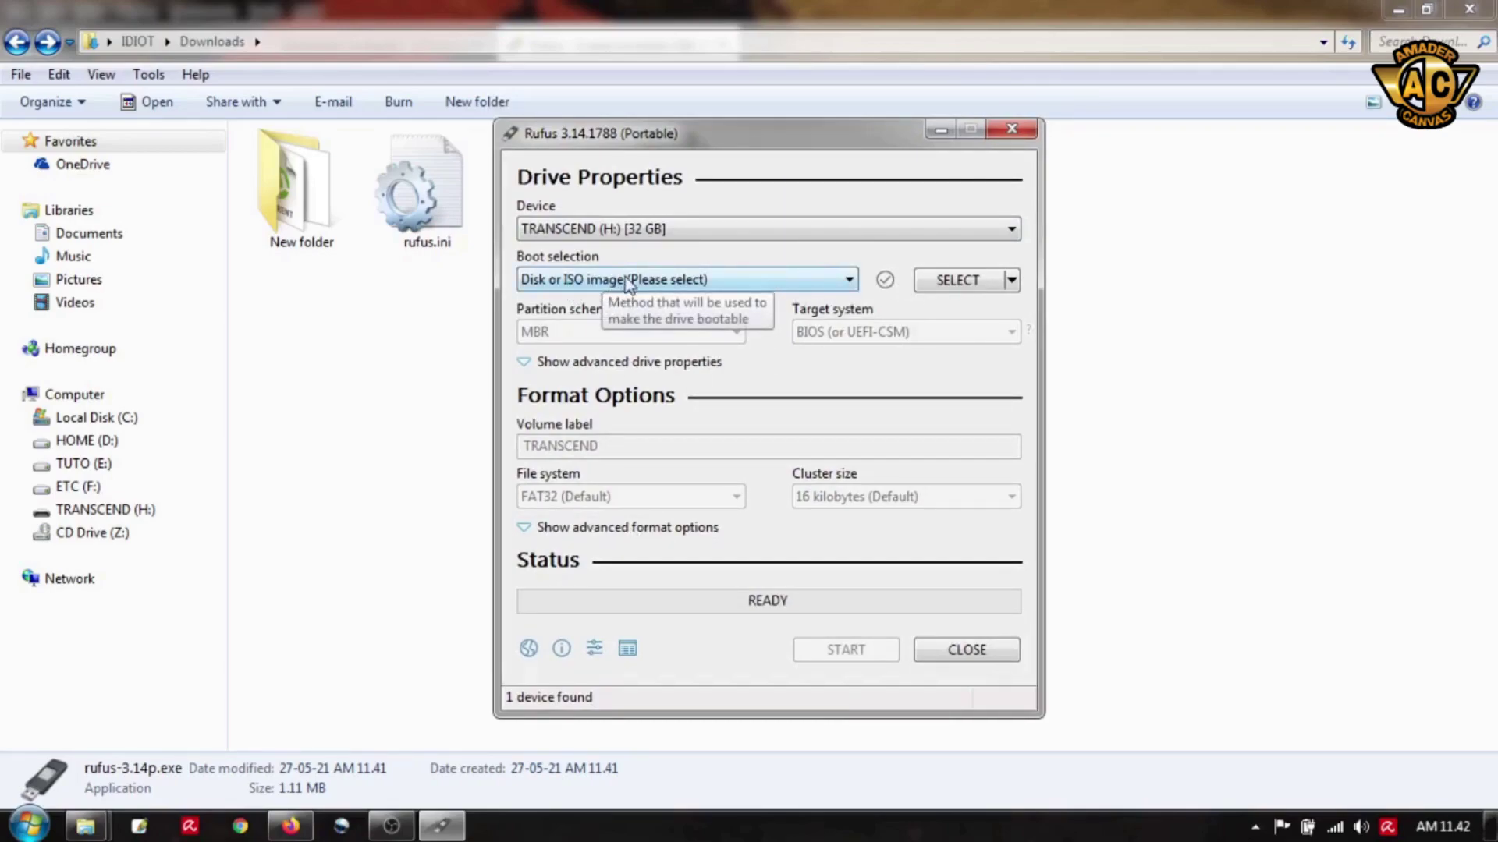
Load Parrot-security-4.11.1_amd64.iso from the Downloads folder as the boot image
{"action": "left_click_drag", "start_coordinate": [788, 140], "coordinate": [853, 131]}
{"action": "left_click", "coordinate": [982, 269]}
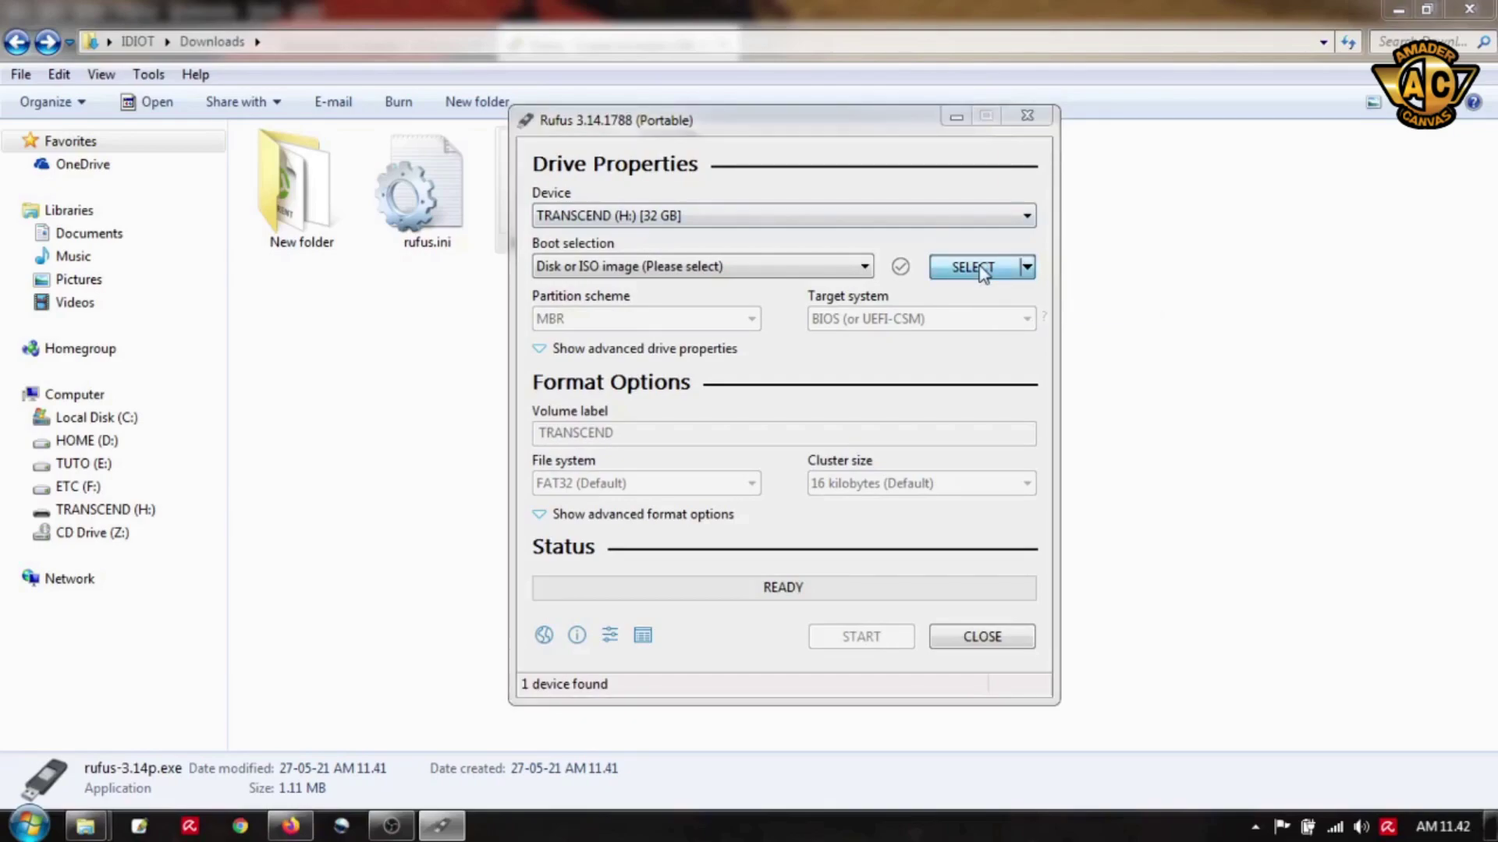
{"action": "left_click", "coordinate": [930, 320]}
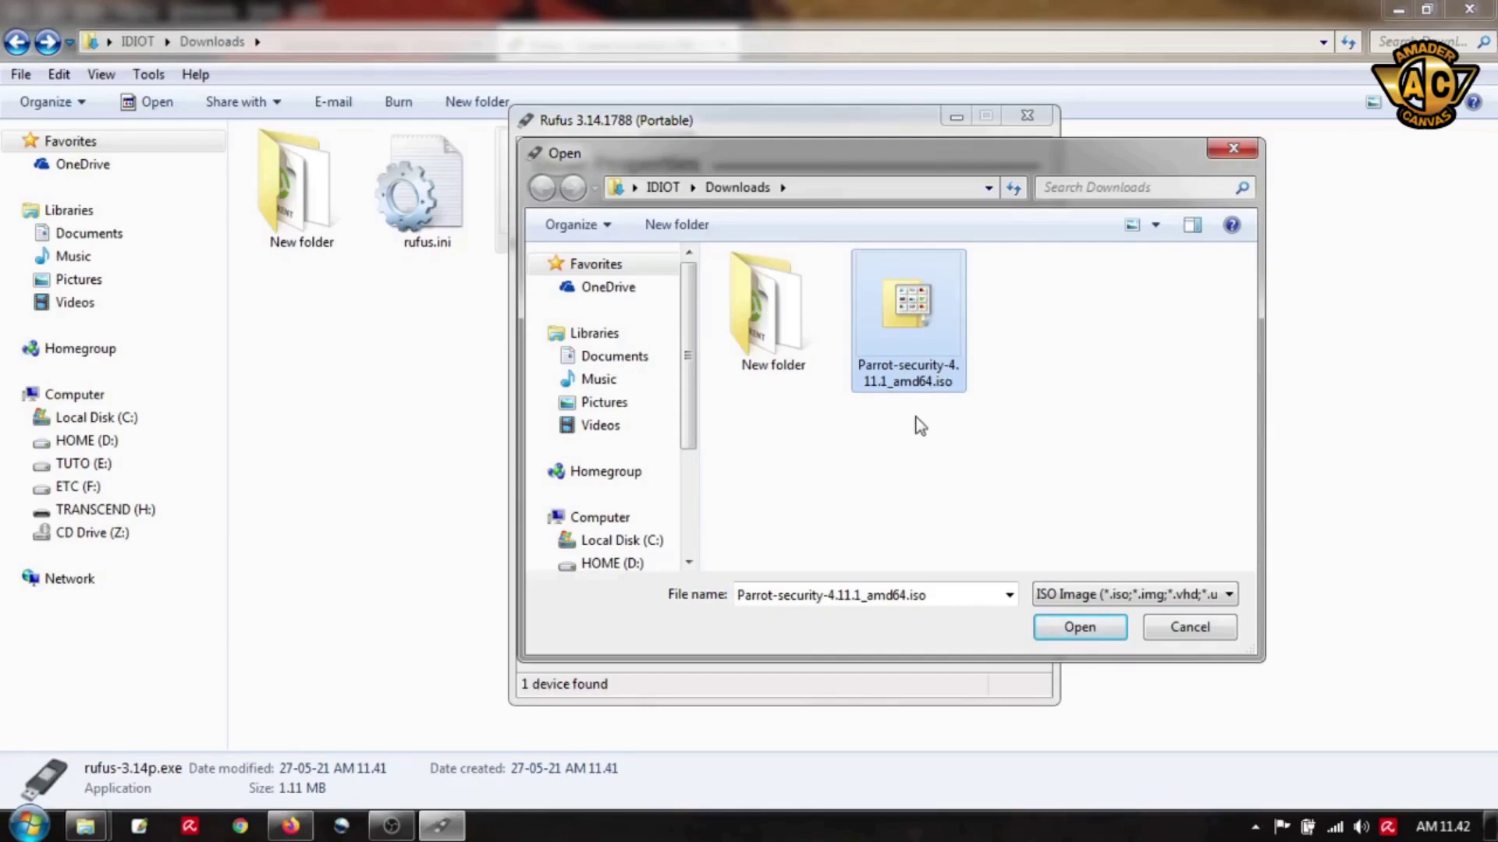
{"action": "left_click", "coordinate": [1081, 628]}
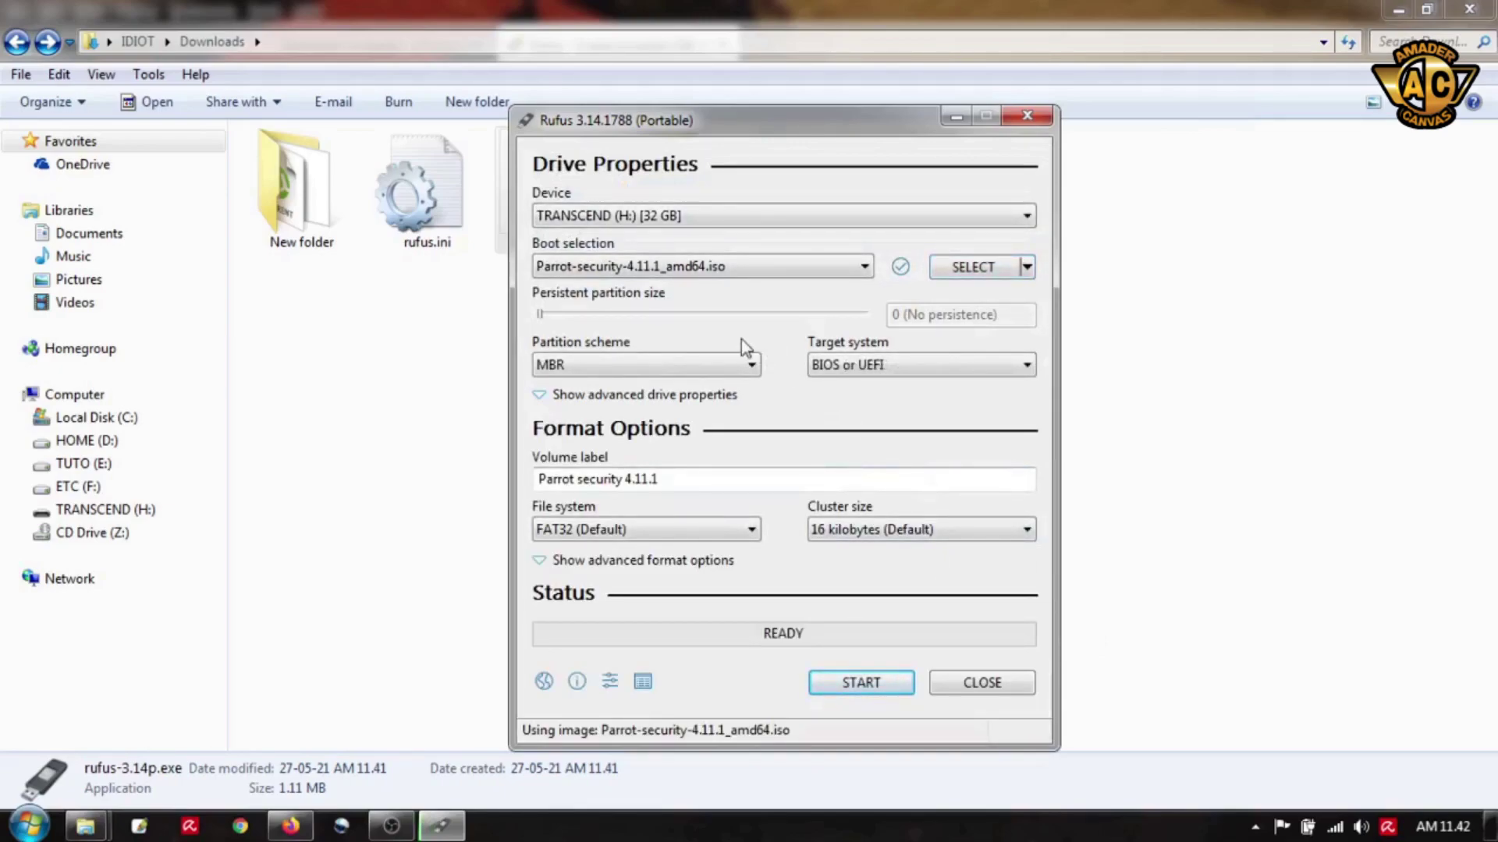
Set the persistent partition size to 16 GB
{"action": "left_click", "coordinate": [551, 315]}
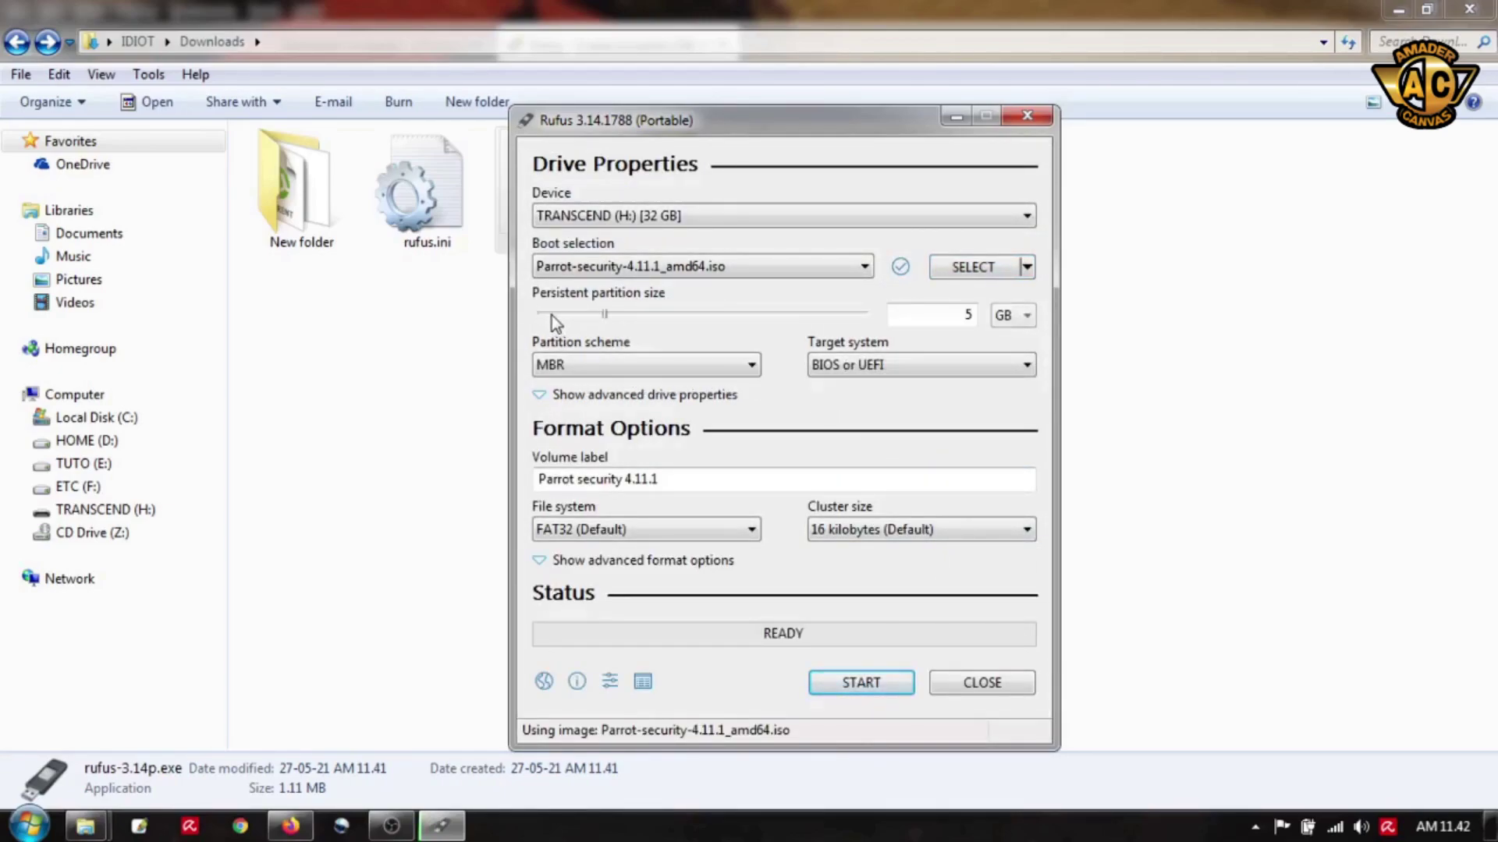
{"action": "left_click", "coordinate": [718, 315]}
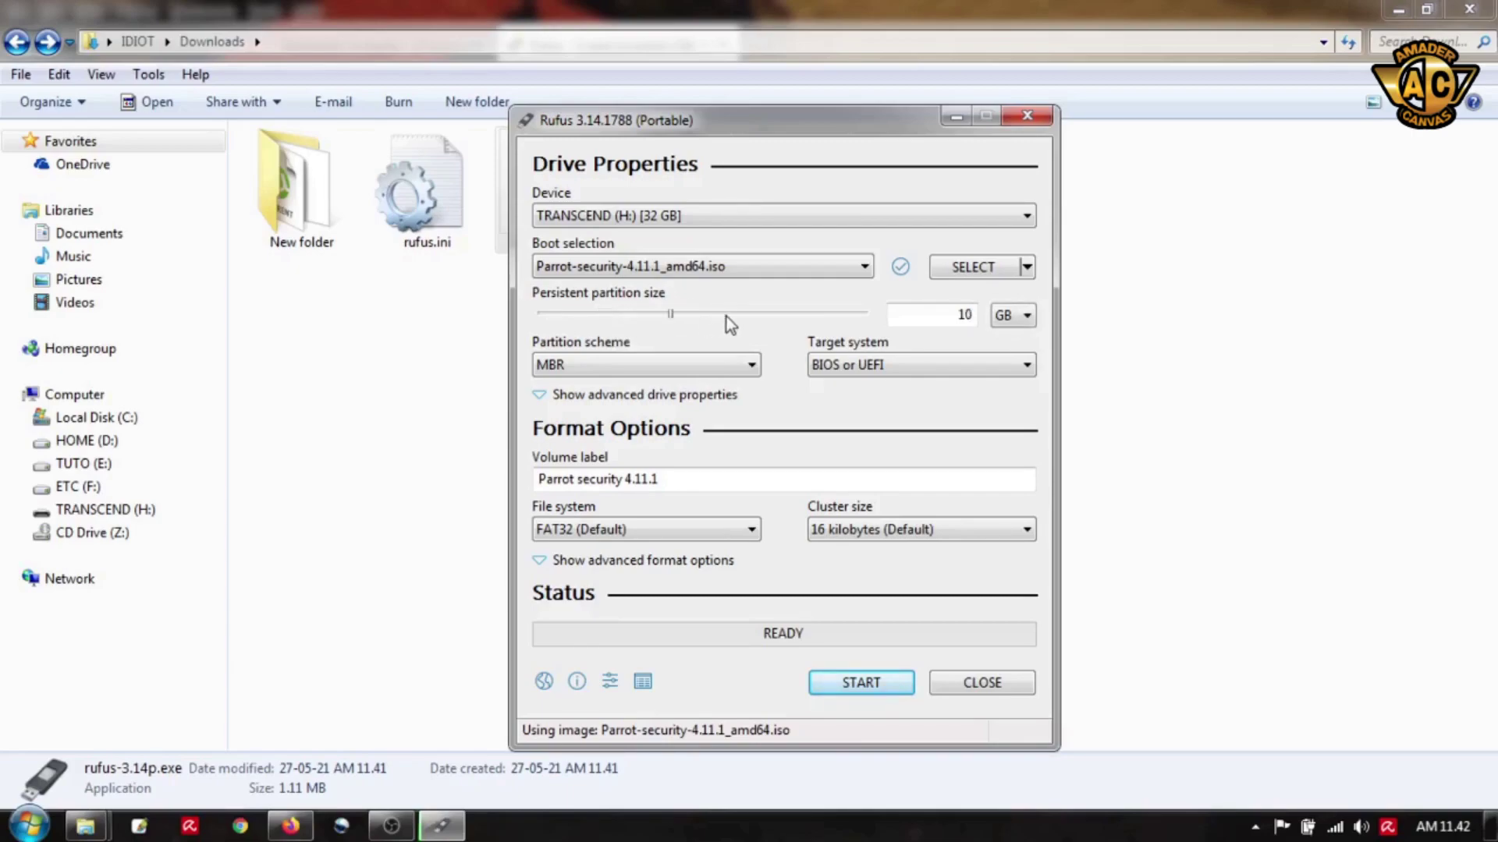
{"action": "double_click", "coordinate": [965, 314]}
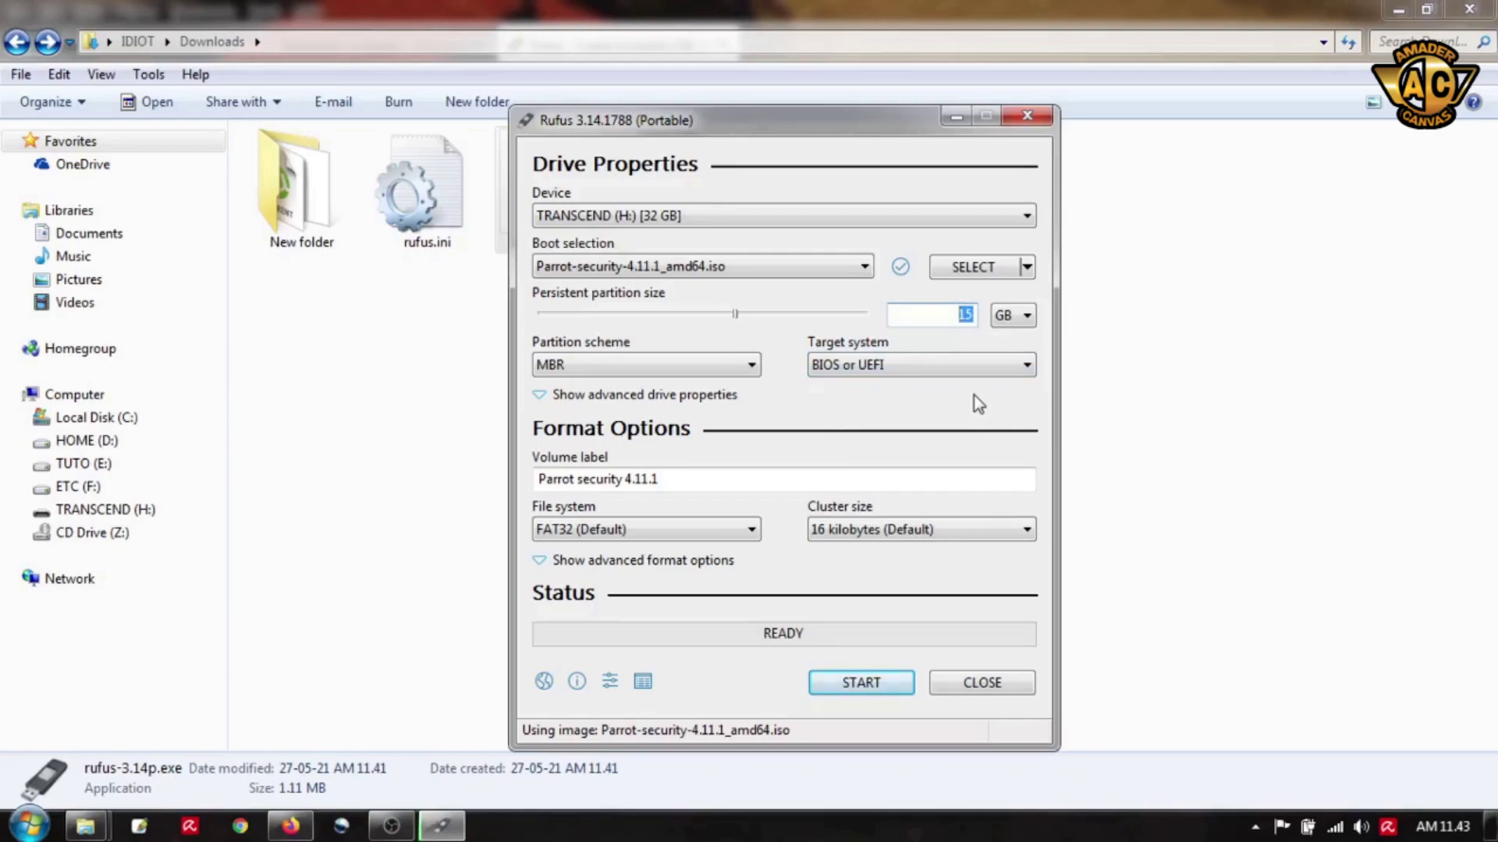
{"action": "type", "text": "16"}
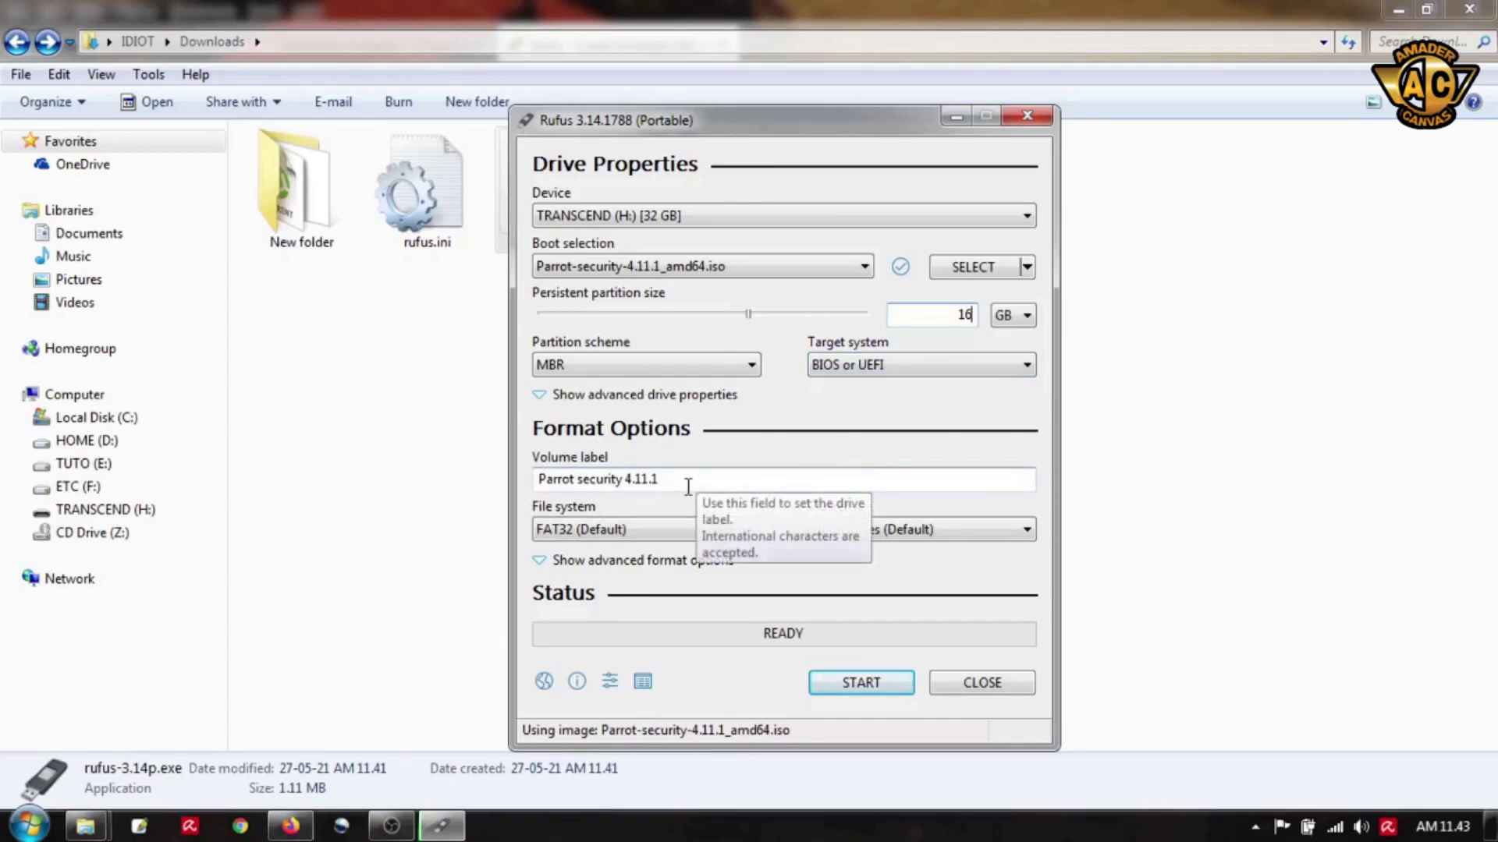
Write the image to the USB drive, accepting the Syslinux file download and both data-loss warnings, and close Rufus once it finishes
{"action": "left_click", "coordinate": [861, 691]}
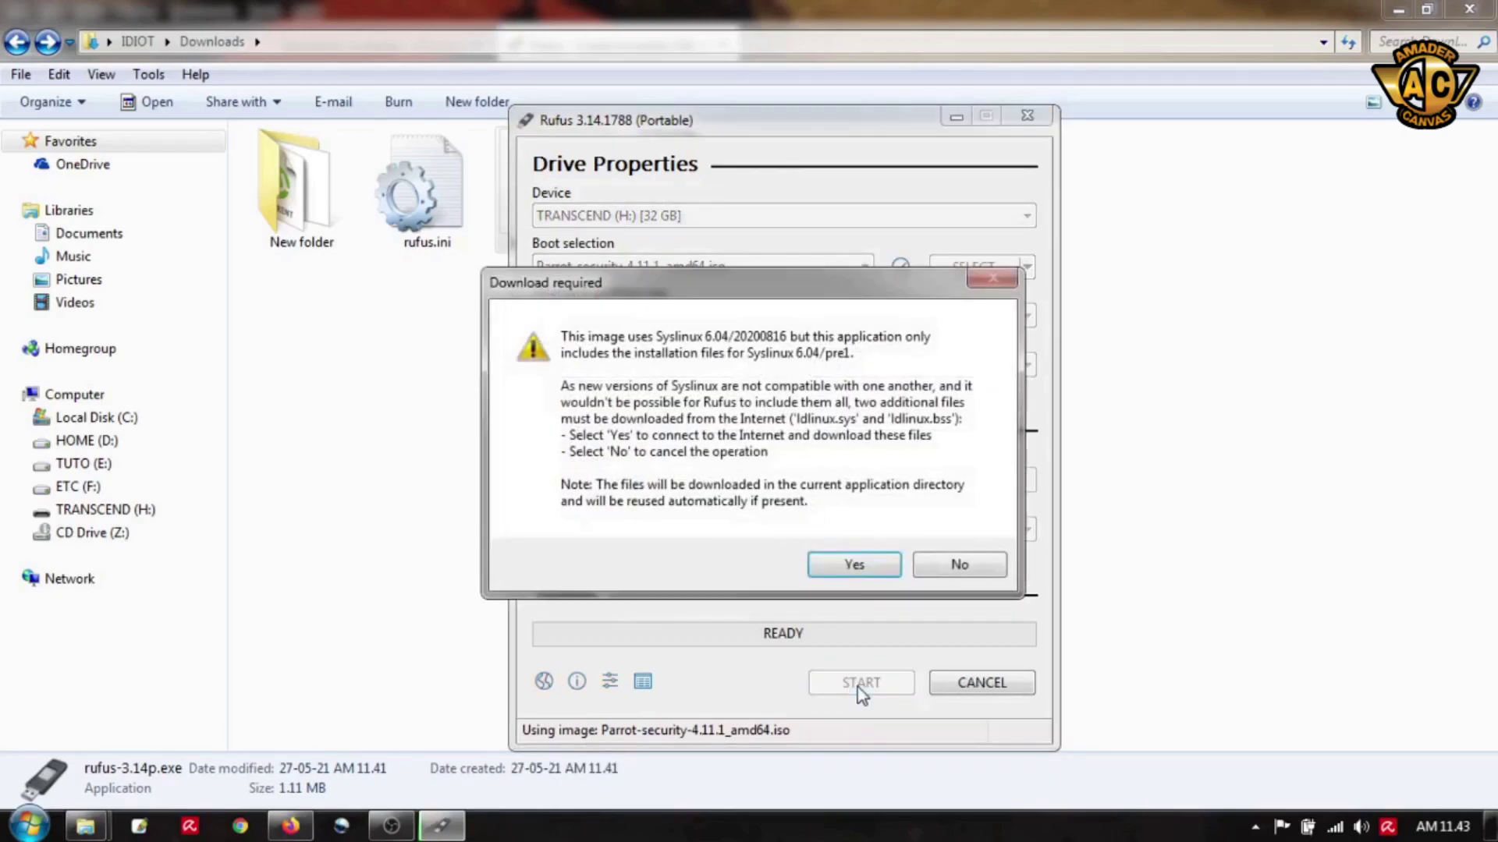
{"action": "left_click", "coordinate": [856, 565]}
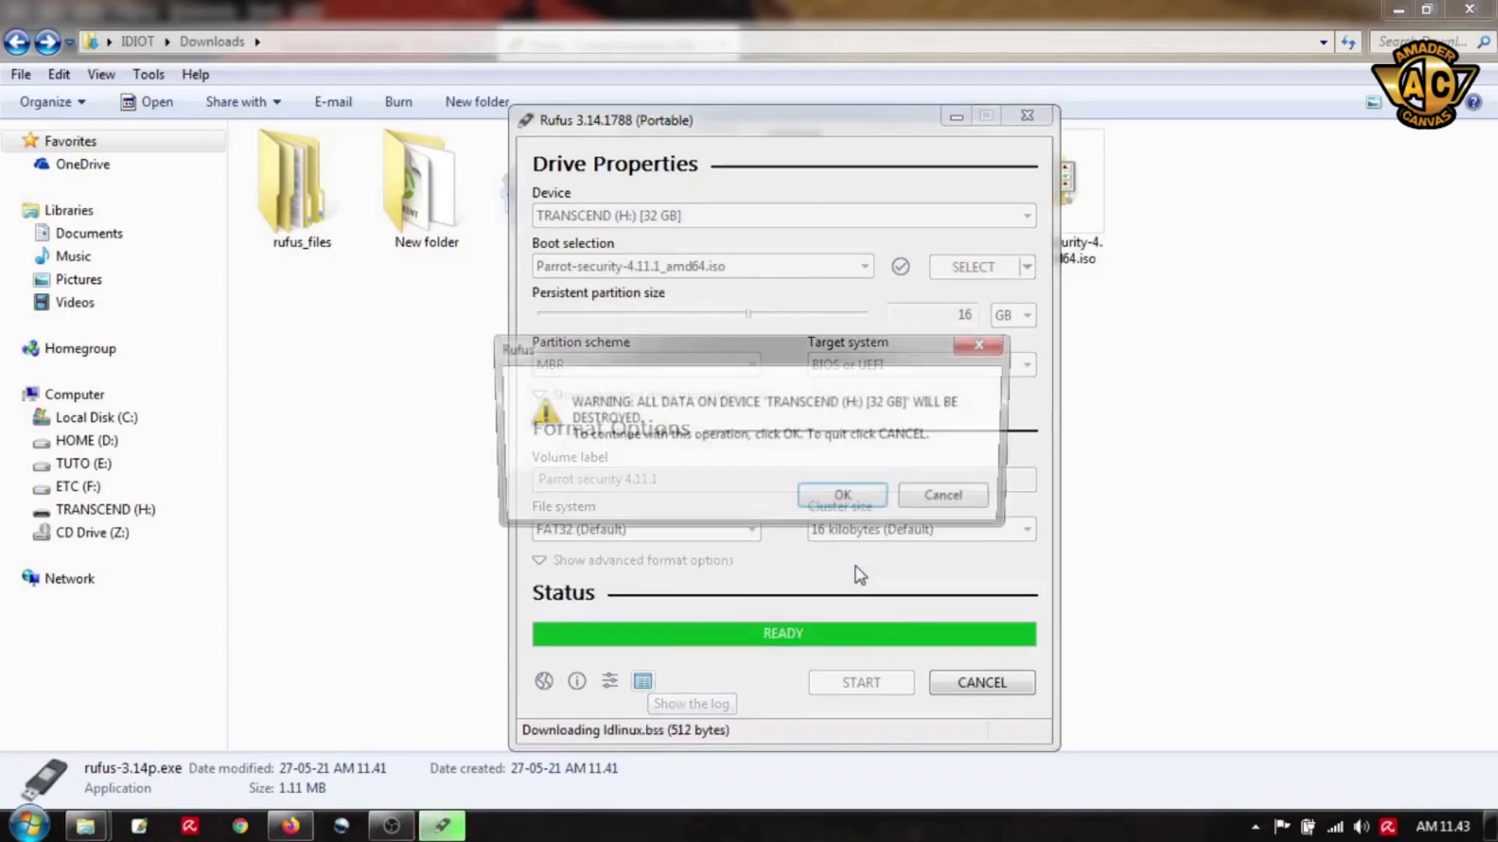
{"action": "left_click", "coordinate": [855, 502]}
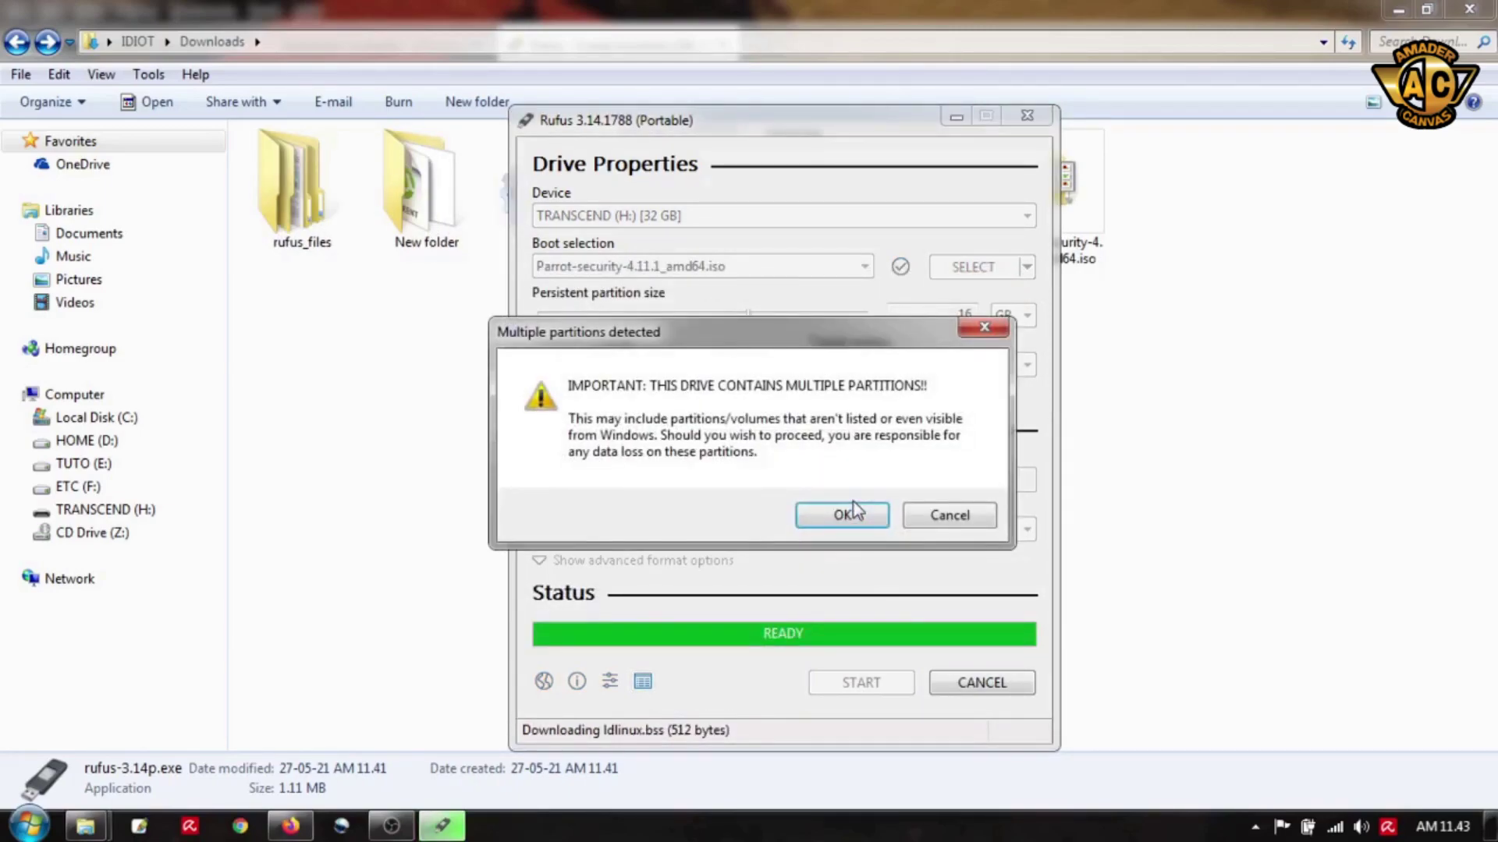
{"action": "left_click", "coordinate": [846, 518]}
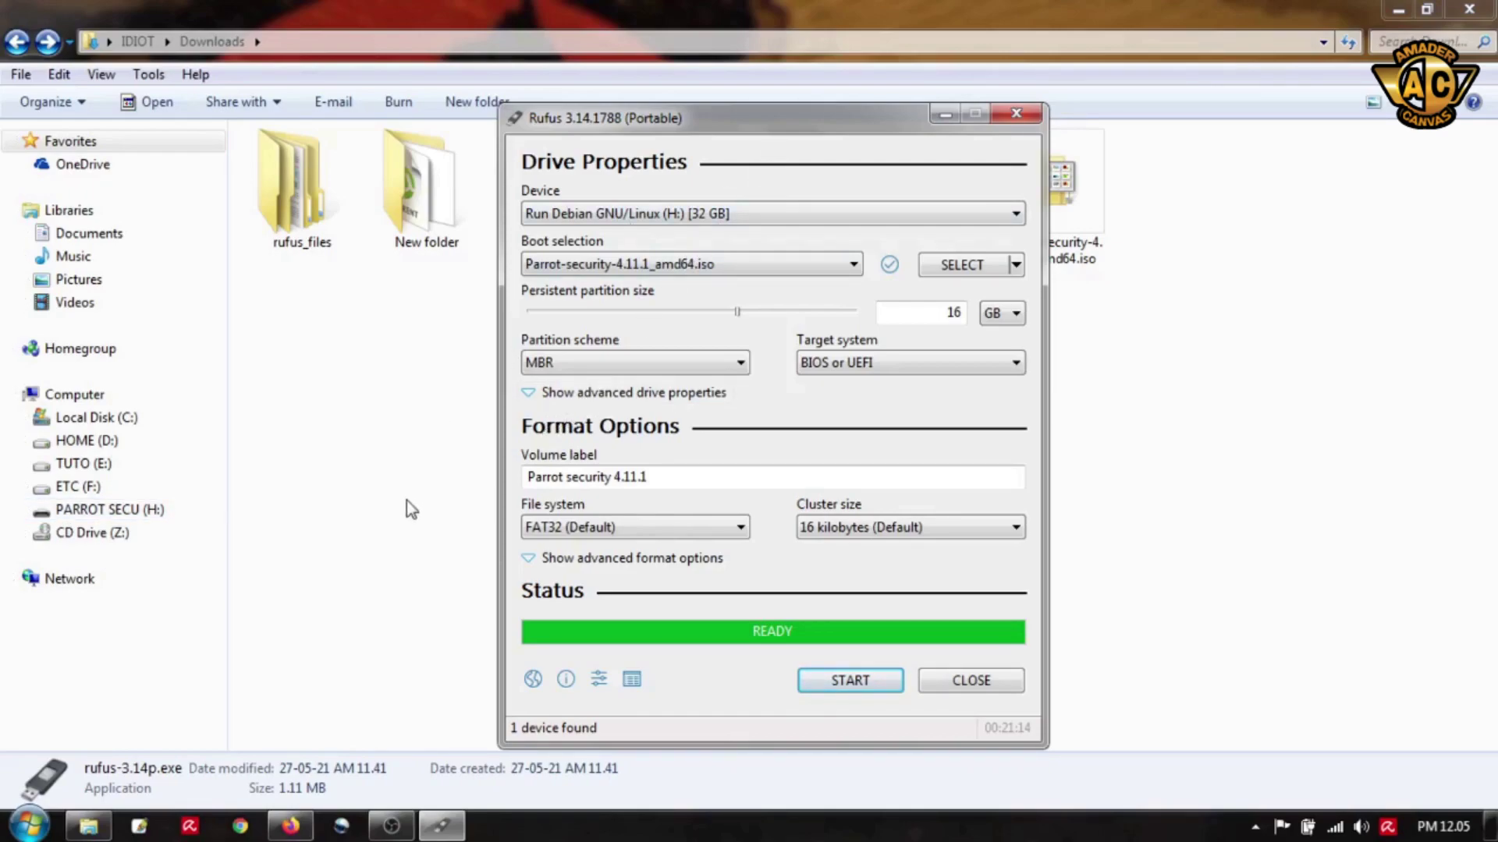
{"action": "left_click", "coordinate": [976, 684]}
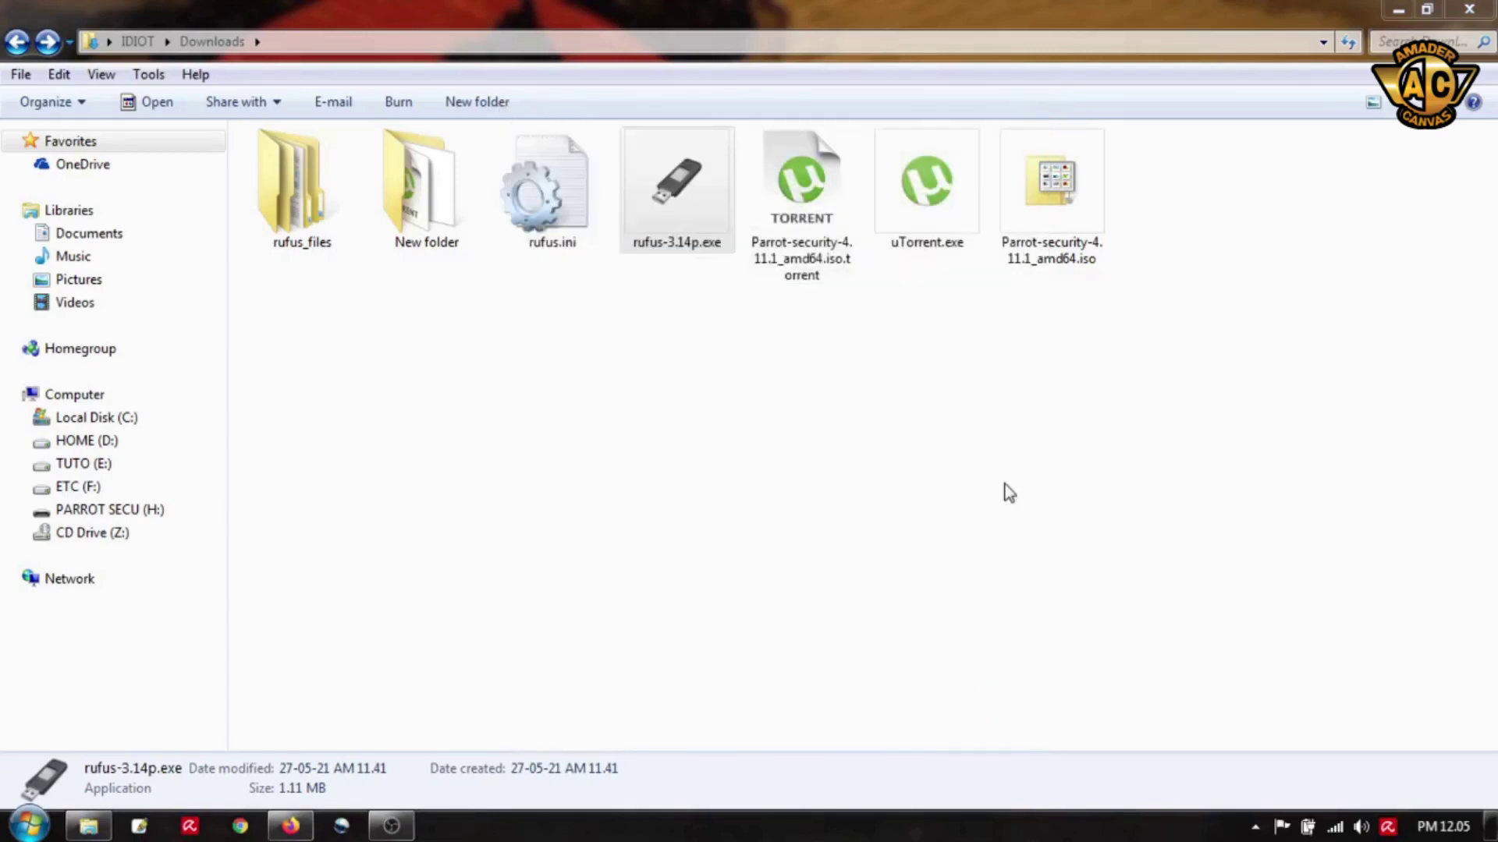